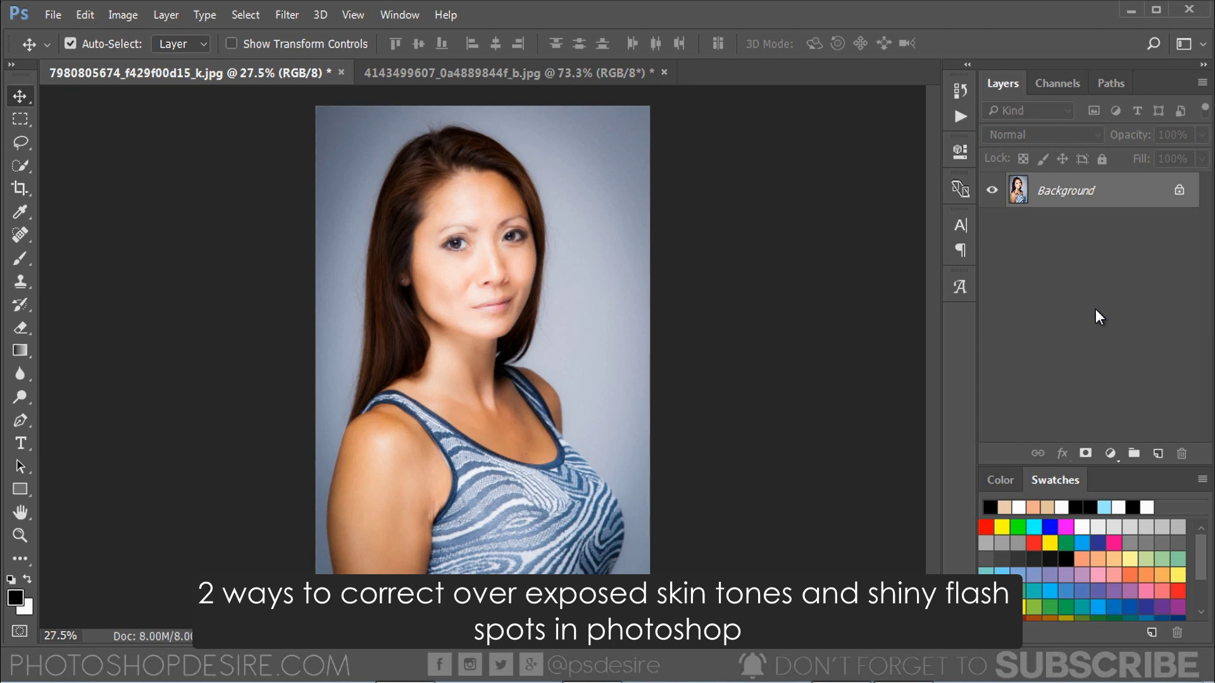
- Compare the Red, Green and Blue channels, leaving only the Blue channel shown in grayscale
scroll(443, 253, "up", 2)
scroll(529, 210, "up", 2)
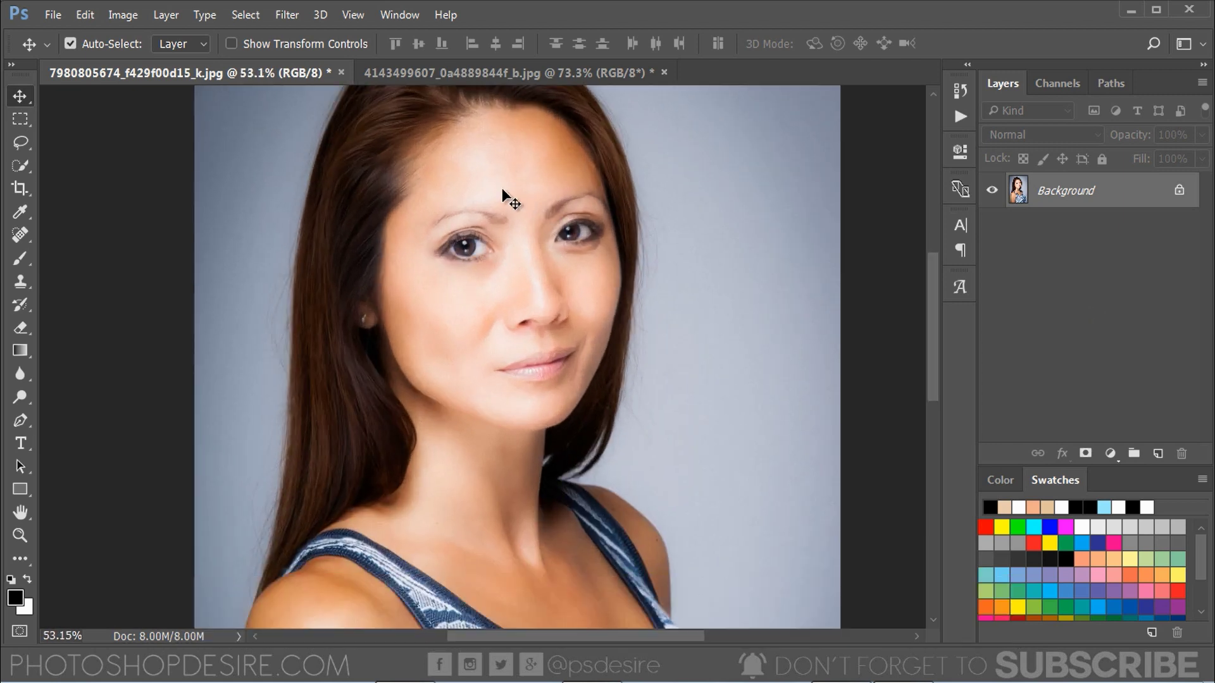
scroll(500, 309, "down", 1)
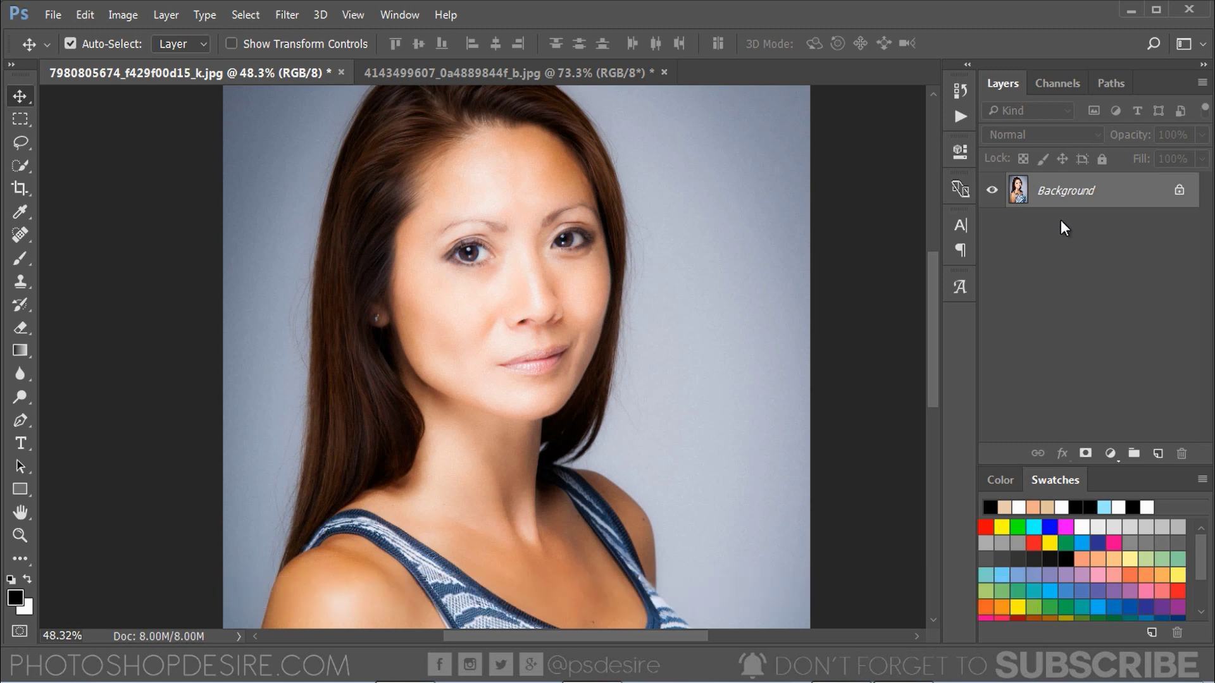
left_click(1067, 84)
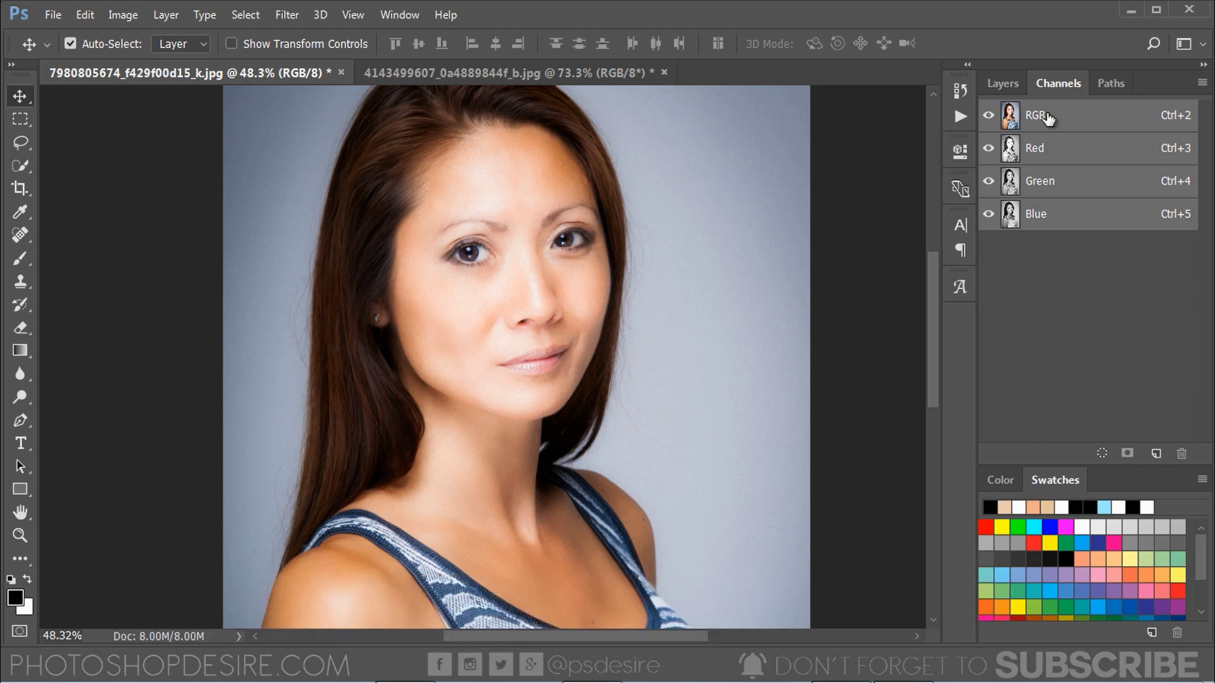
left_click(1056, 152)
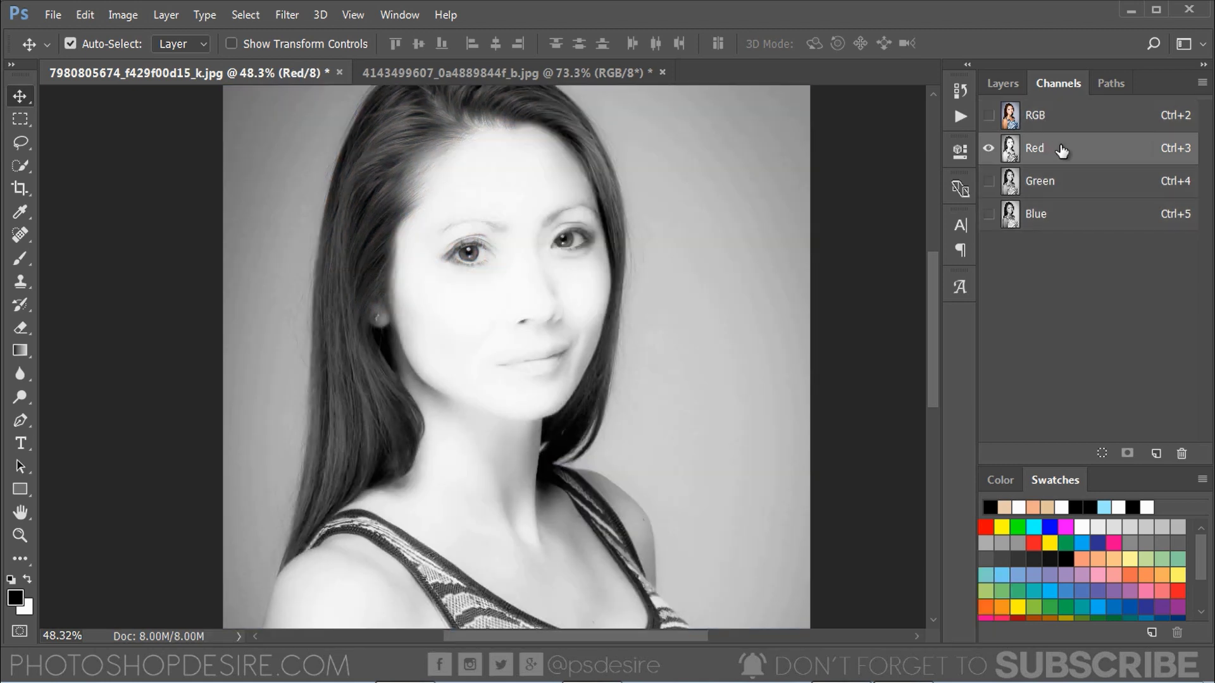
left_click(1079, 189)
left_click(1071, 221)
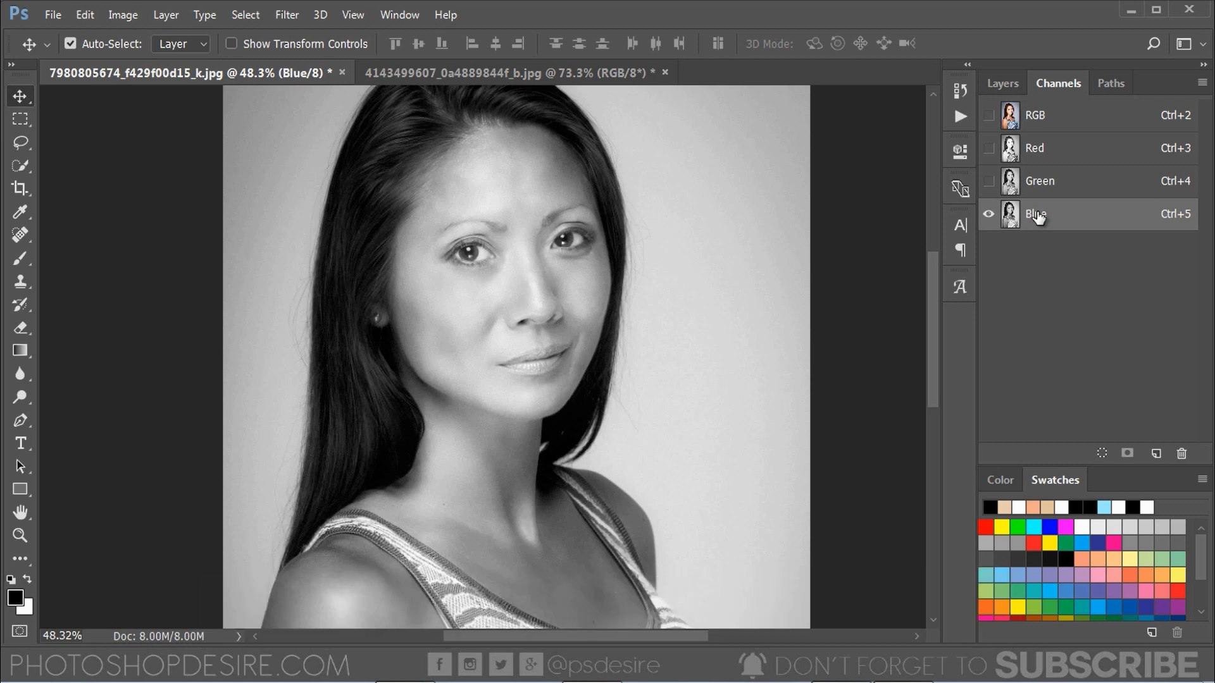
- Select the whole image and copy the Blue channel's contents
left_click(246, 15)
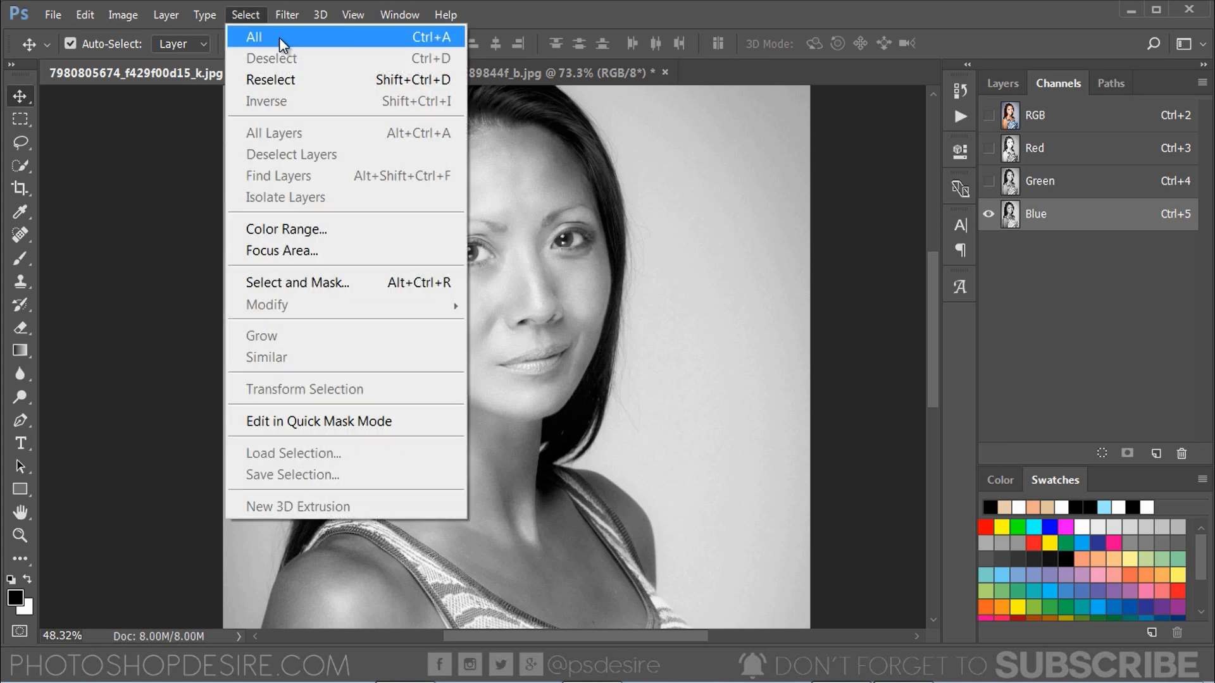
left_click(328, 40)
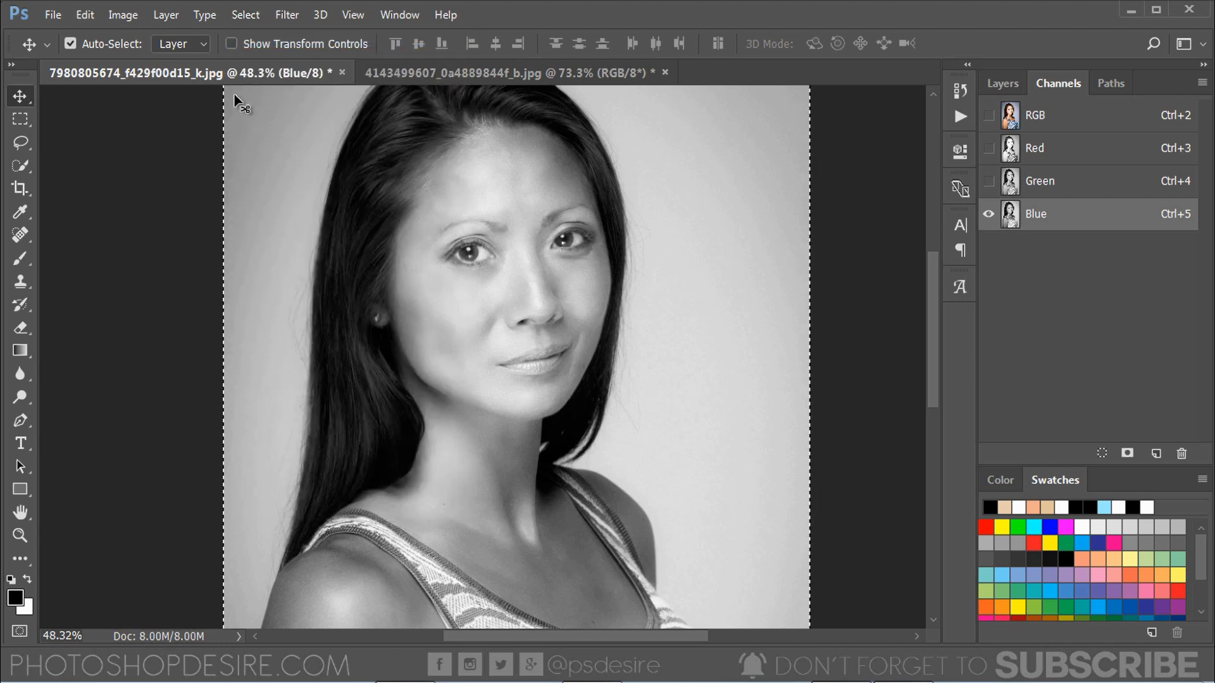
left_click(84, 14)
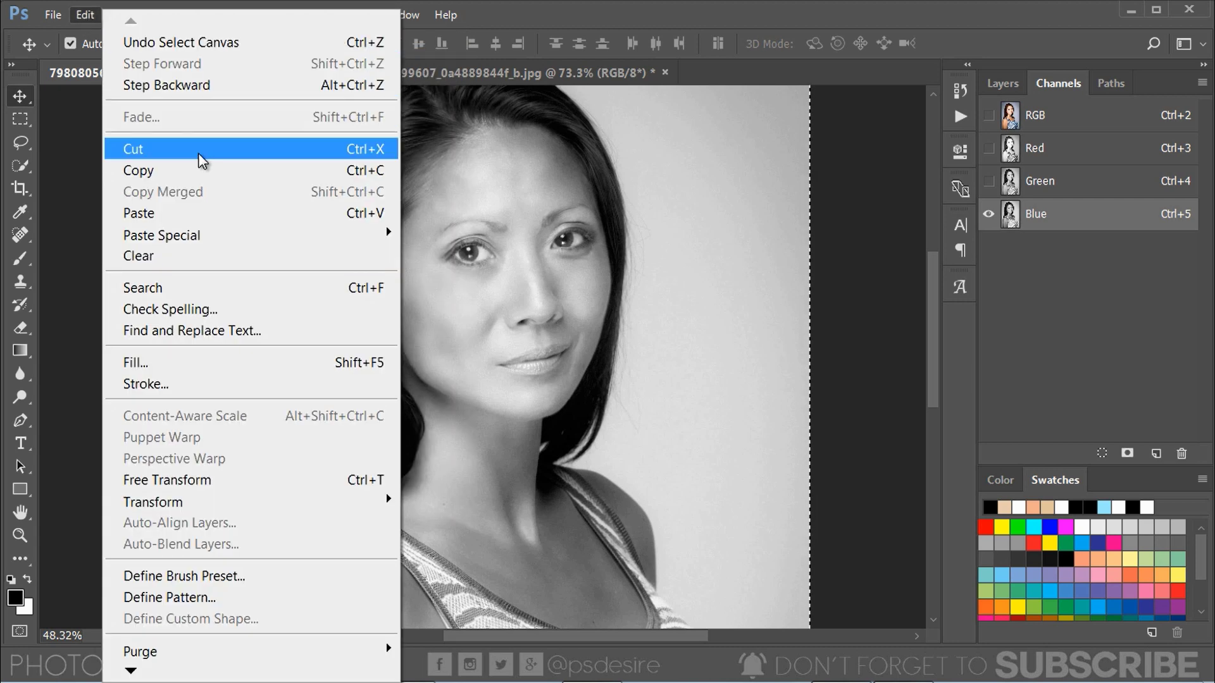
left_click(220, 171)
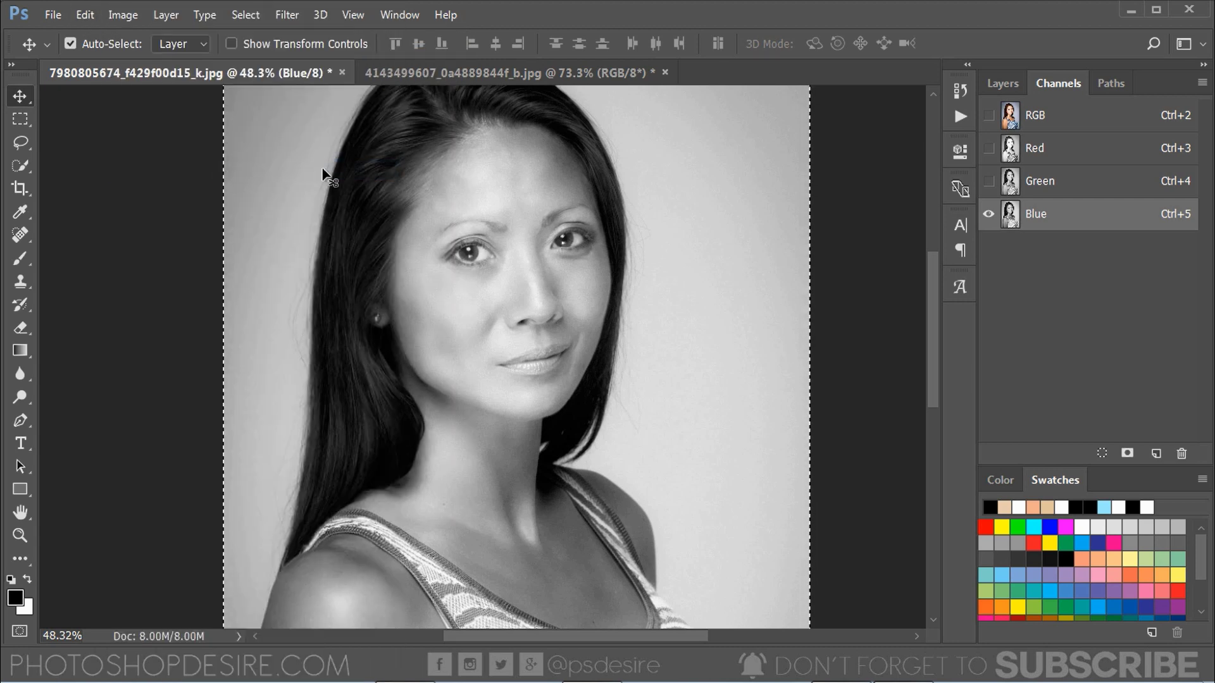
- Return to the RGB composite and paste the copy as Layer 1 above Background
left_click(1053, 117)
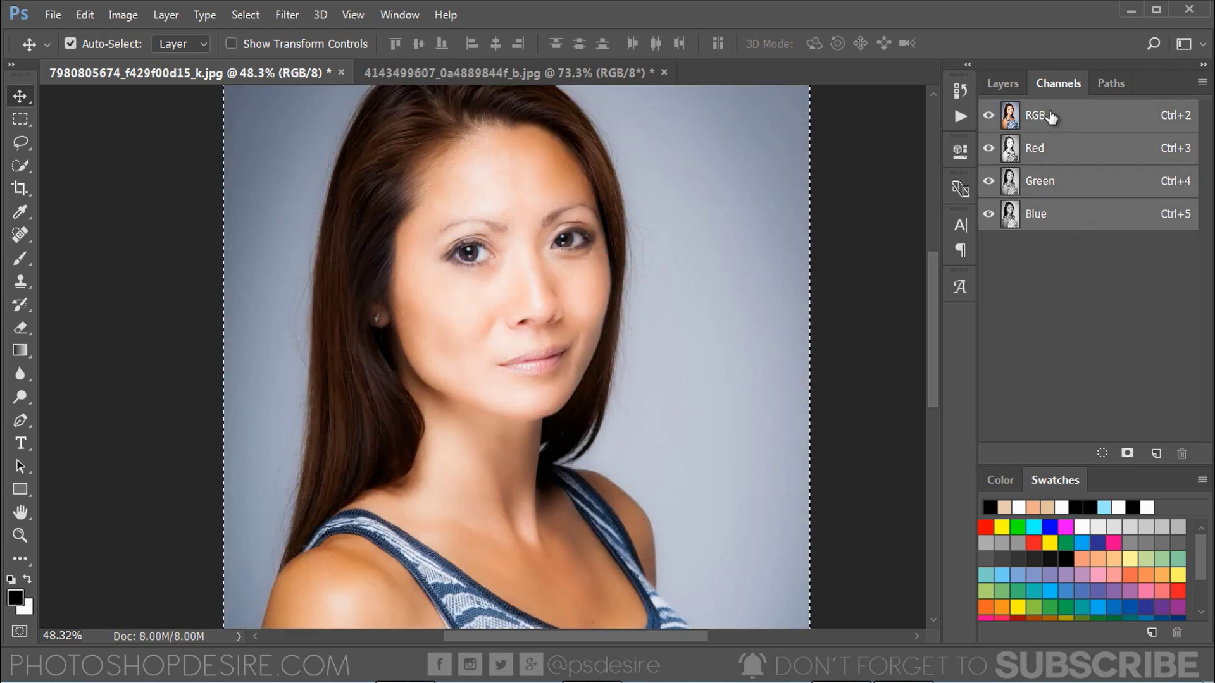
left_click(1010, 85)
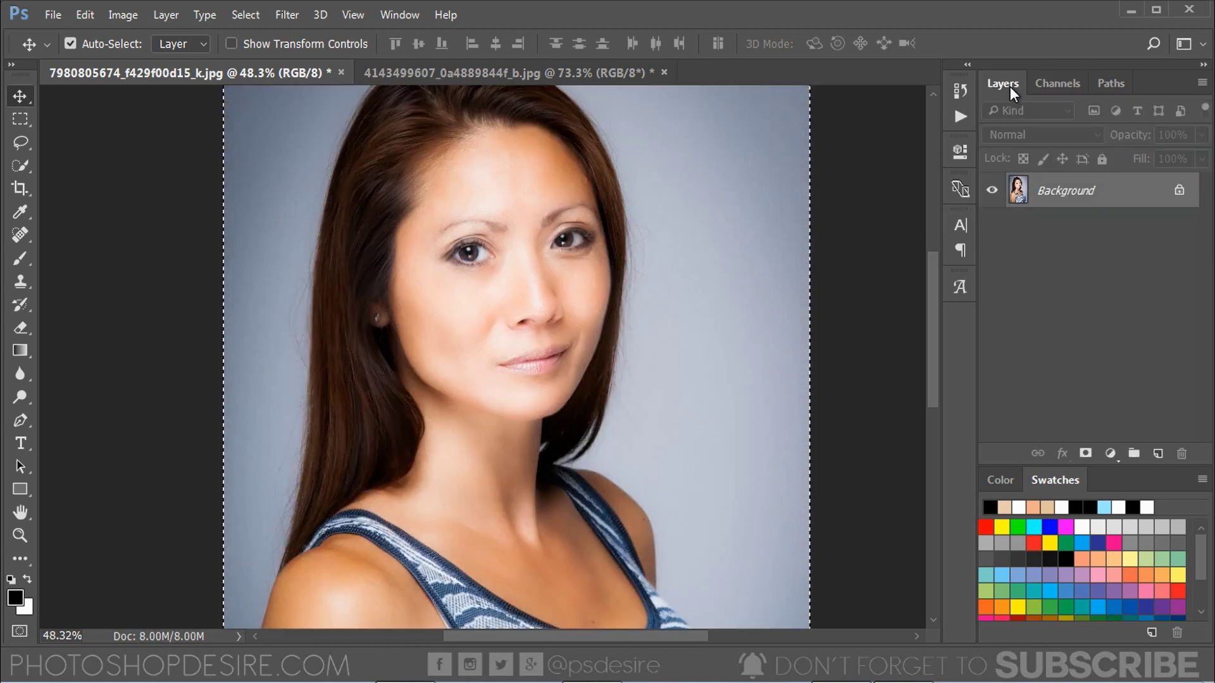
left_click(89, 15)
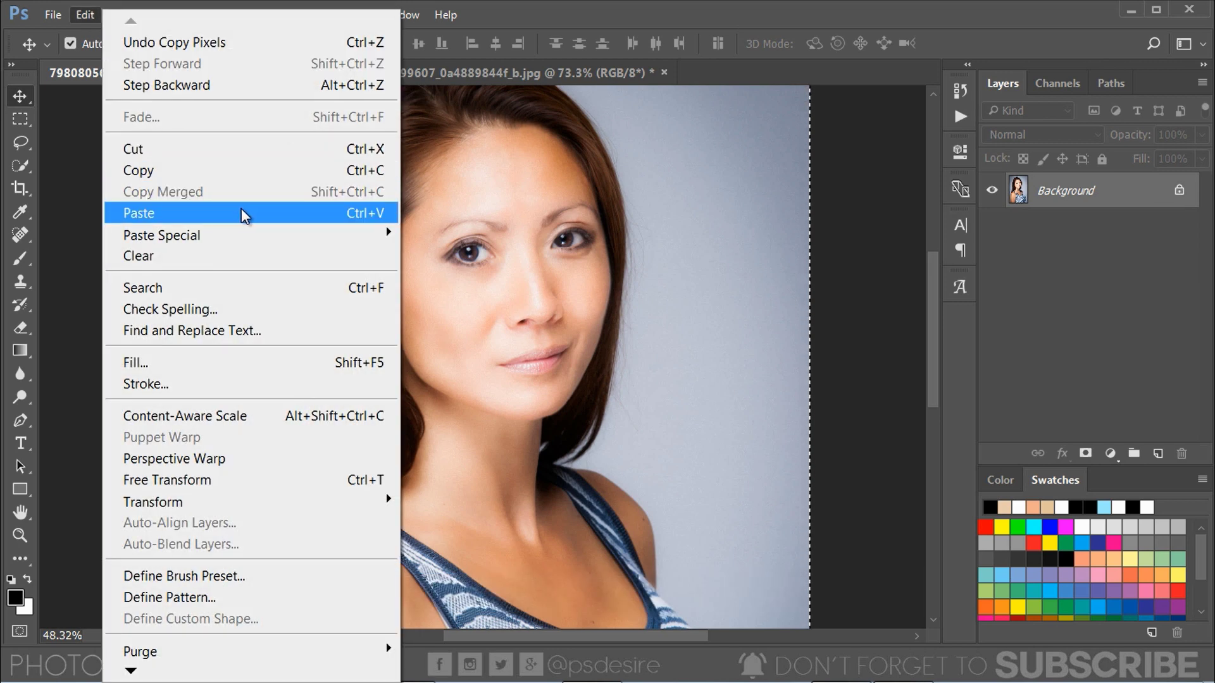
left_click(242, 214)
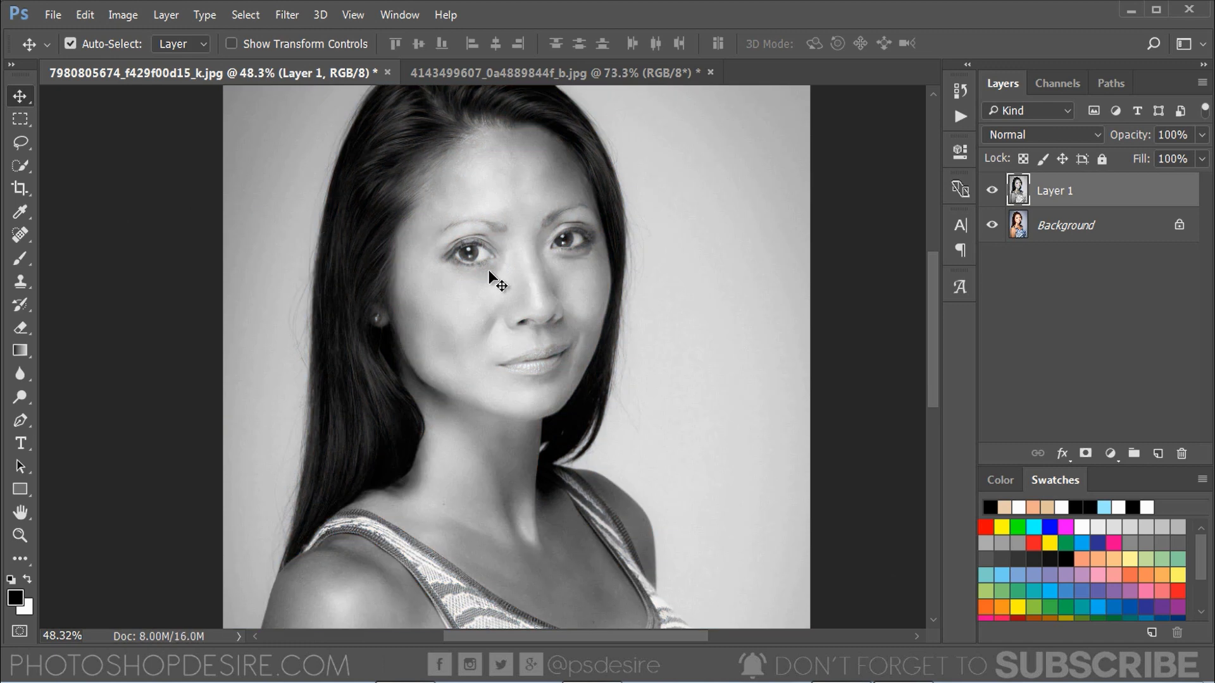
scroll(489, 273, "down", 2)
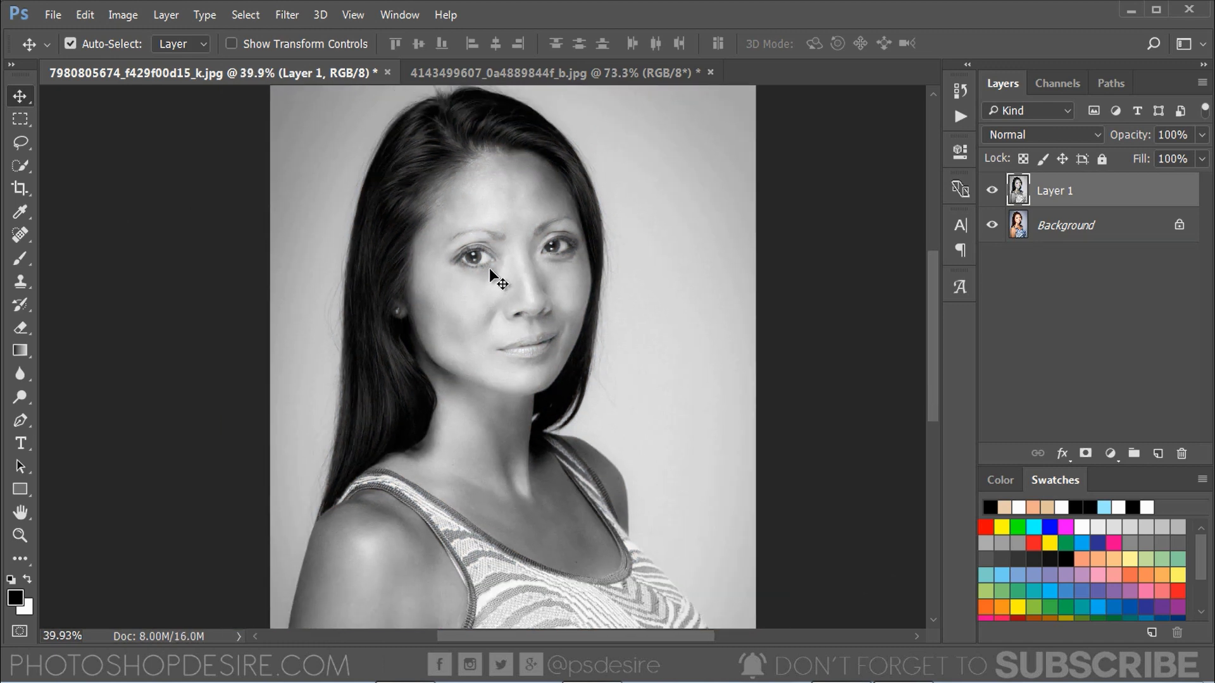
- Invert Layer 1 and set its blend mode to Soft Light
left_click(130, 19)
mouse_move(228, 70)
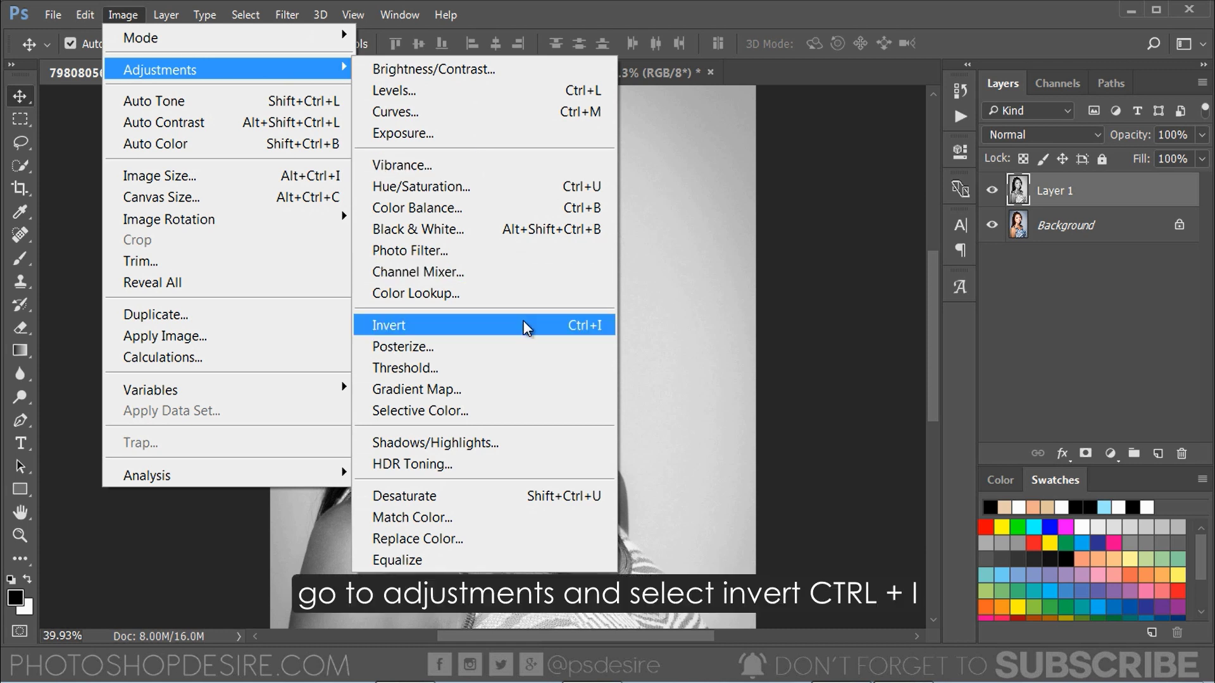
left_click(541, 327)
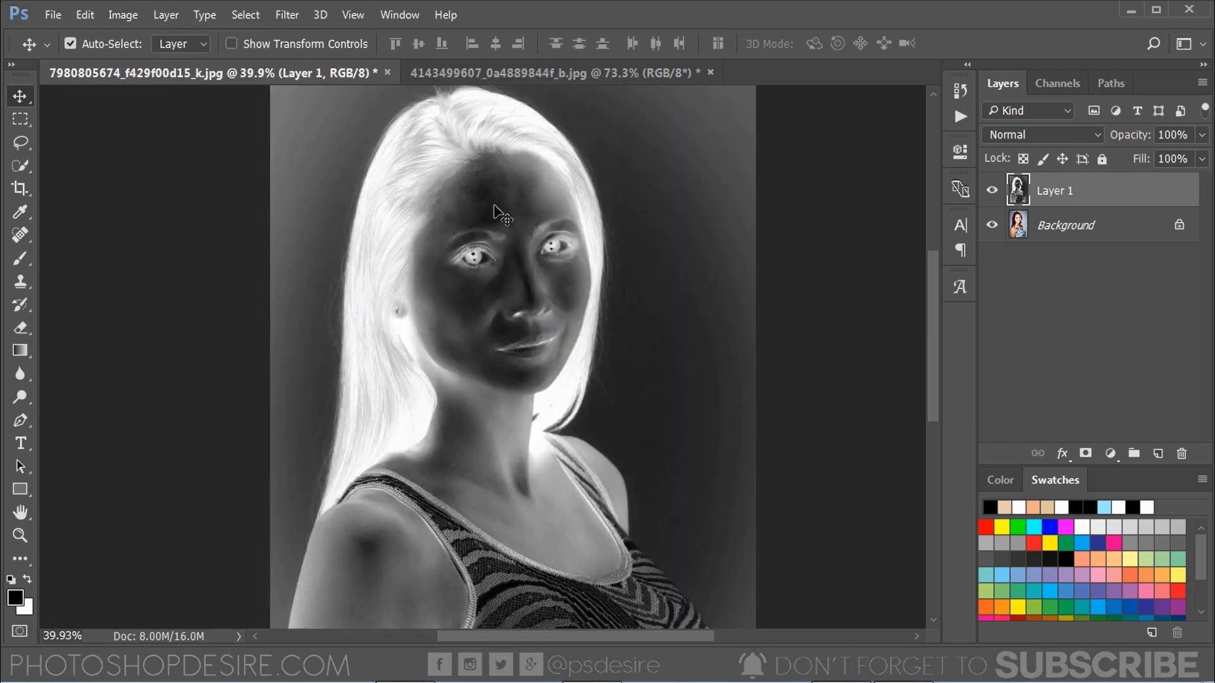
left_click(1060, 133)
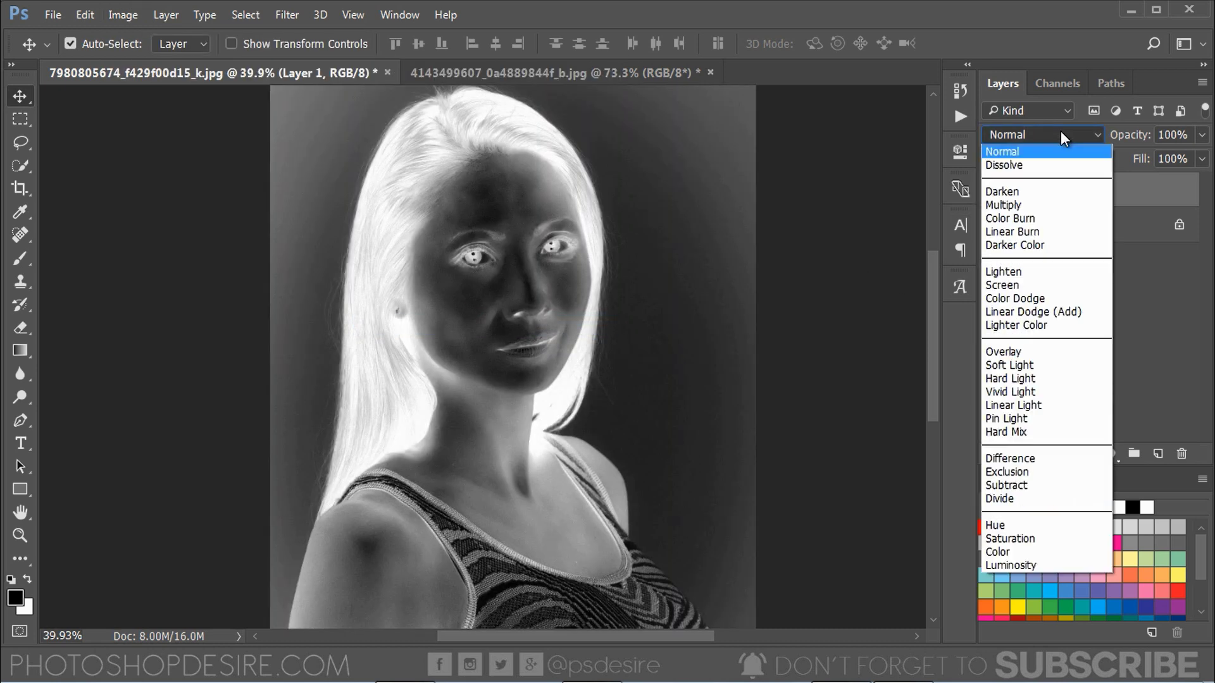
left_click(1077, 367)
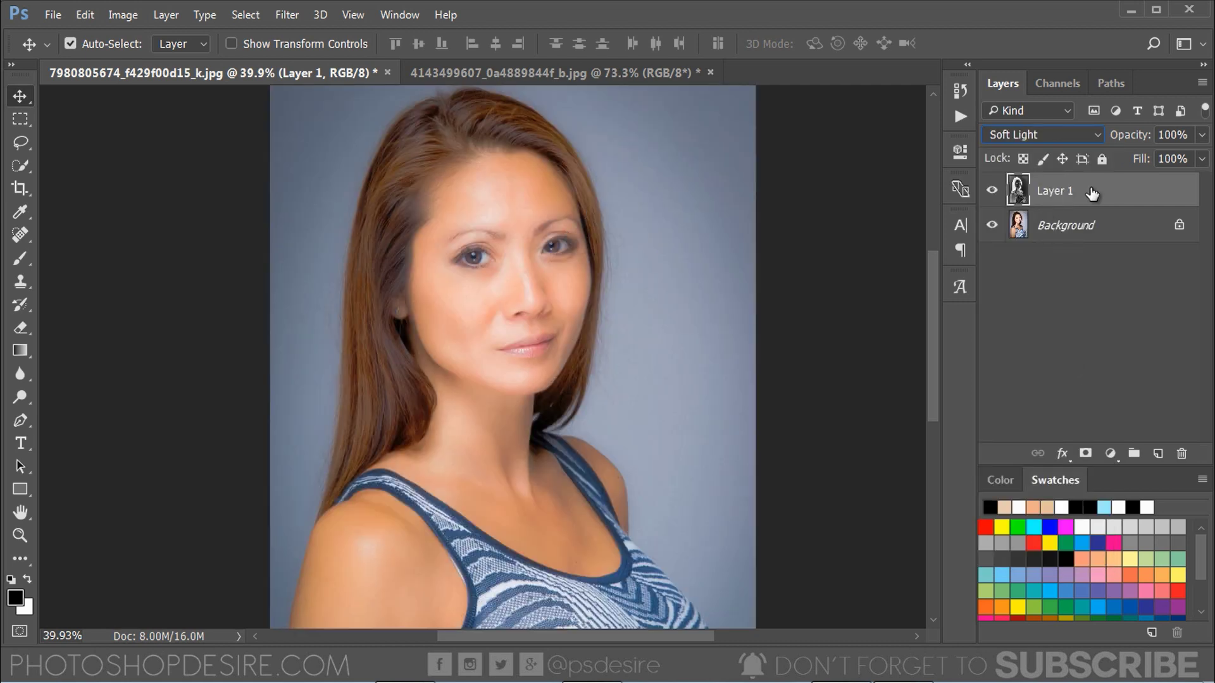
- Set Layer 1's Blend If underlying-layer range to a split 110/179 through 255
right_click(1092, 193)
left_click(791, 157)
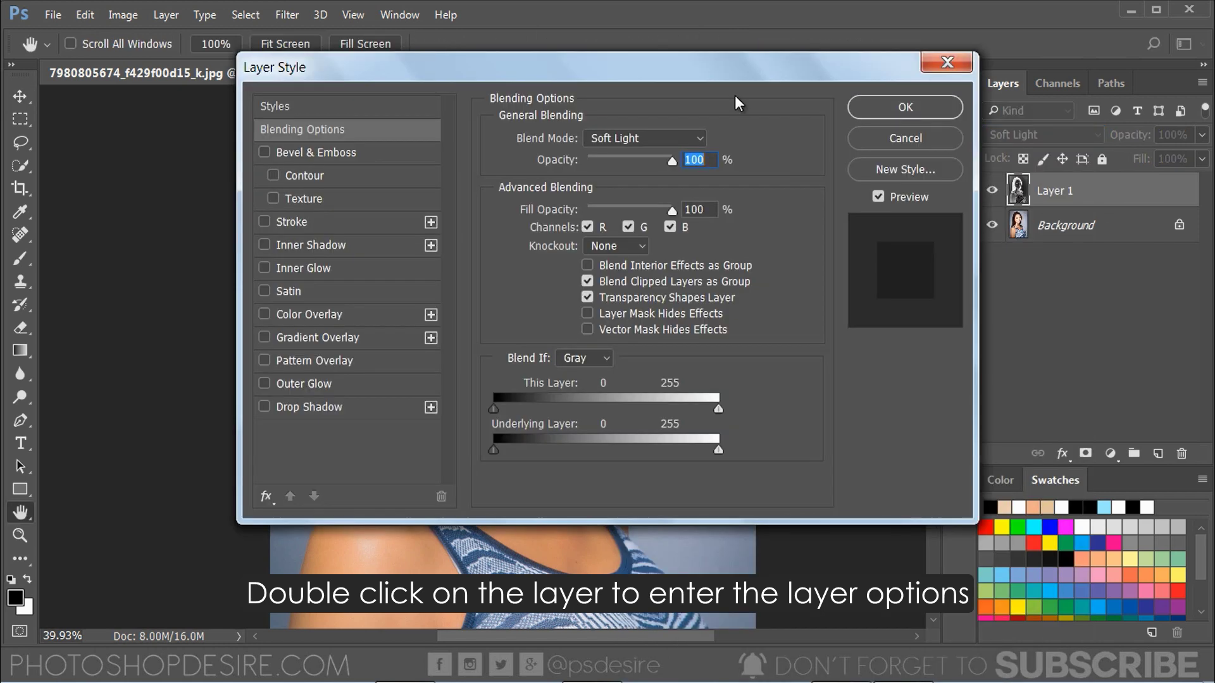
mouse_move(690, 60)
left_mouse_down()
mouse_move(1104, 53)
mouse_move(1075, 53)
left_mouse_up()
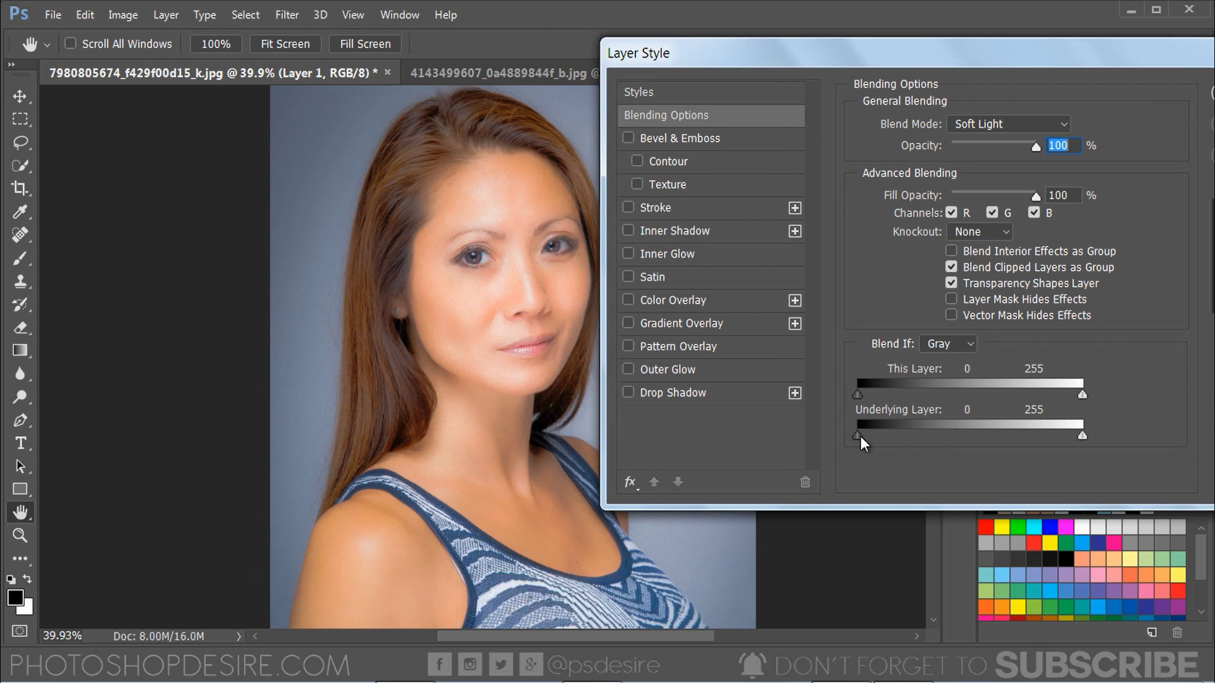
left_click_drag(855, 436, 895, 436)
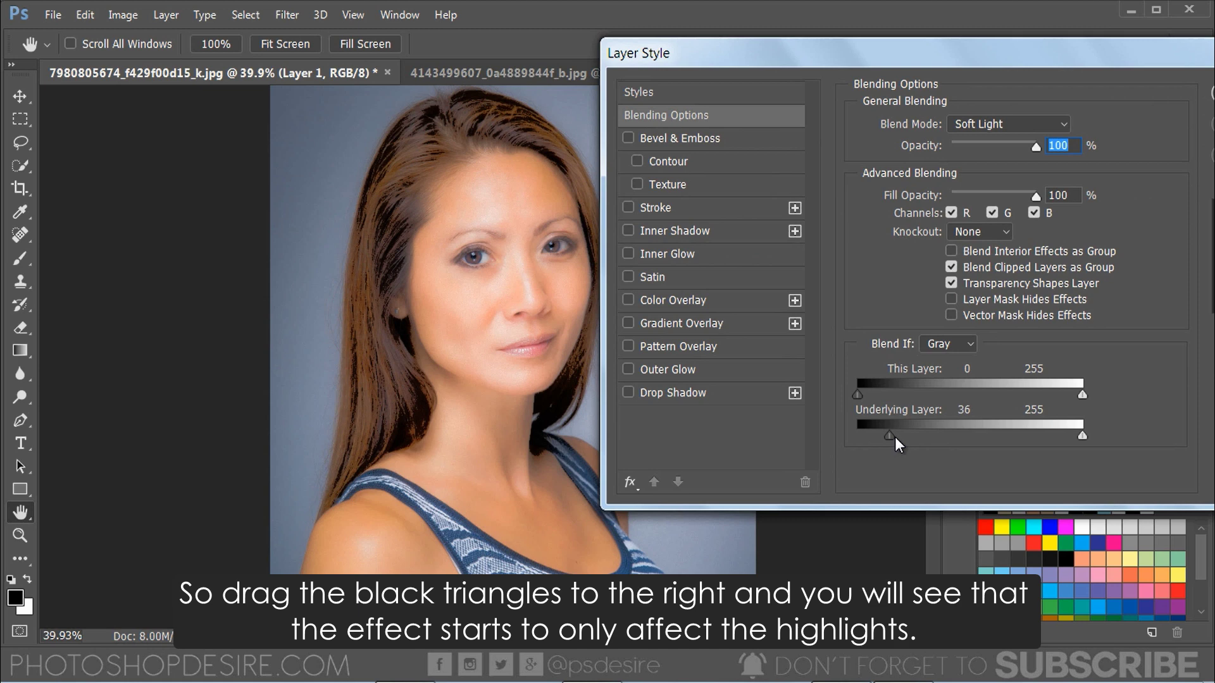
left_click_drag(895, 436, 1011, 436)
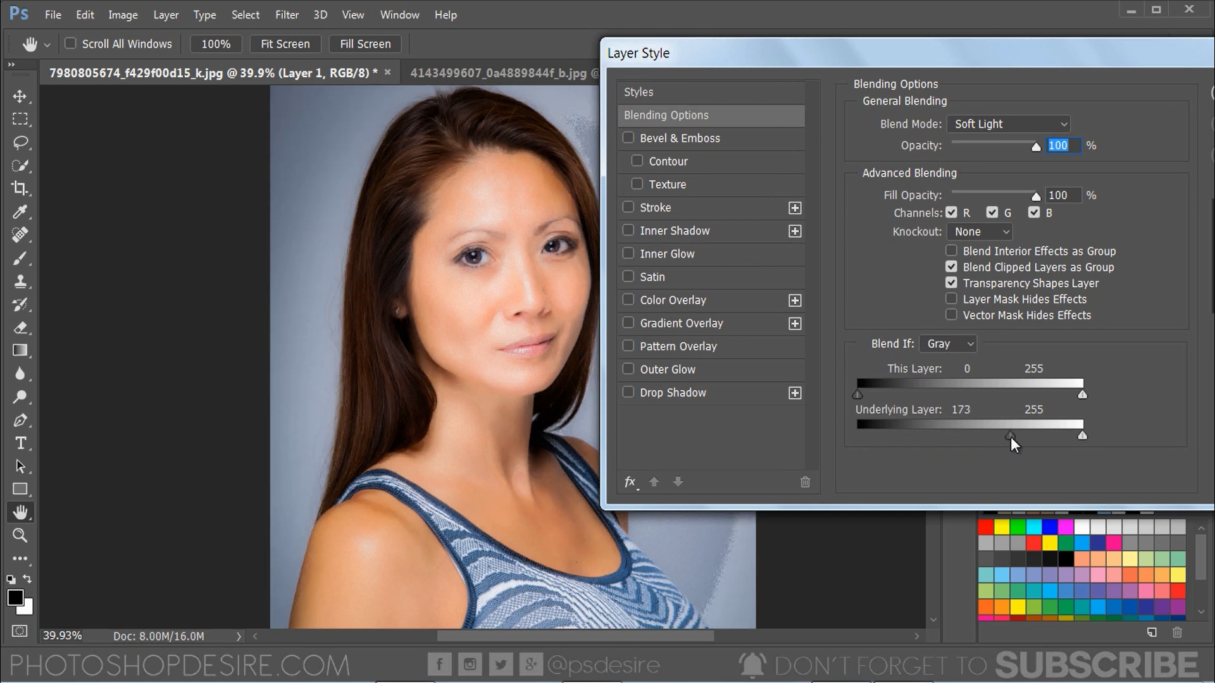
mouse_move(1012, 437)
left_mouse_down()
mouse_move(996, 437)
mouse_move(1034, 438)
mouse_move(985, 441)
left_mouse_up()
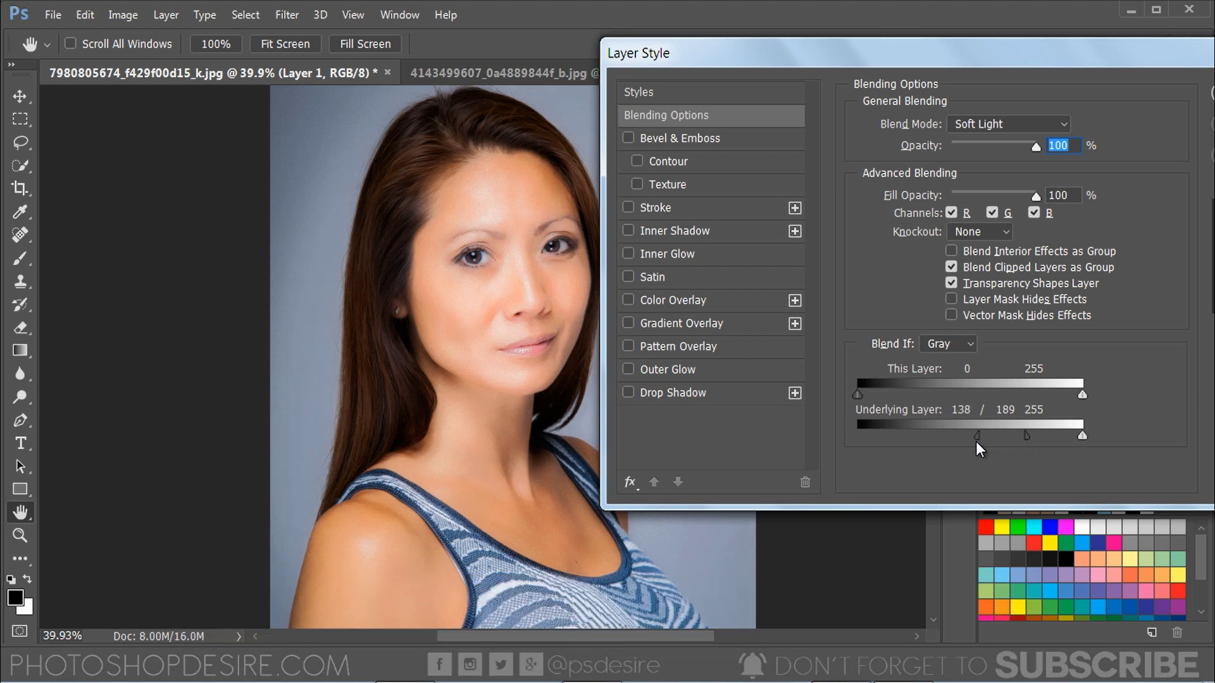
left_click_drag(961, 441, 953, 439)
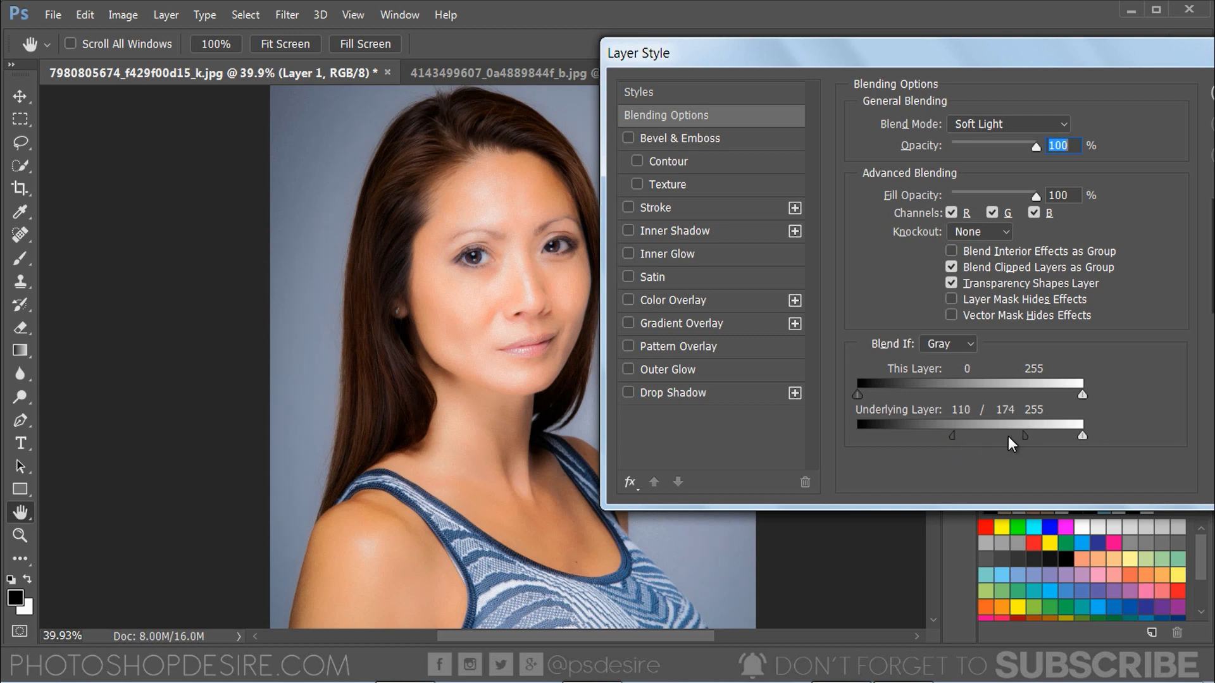
left_click_drag(1008, 437, 1012, 440)
left_click_drag(866, 68, 707, 101)
- Confirm the blending options and toggle Layer 1 off and on to compare before and after
left_click(1076, 125)
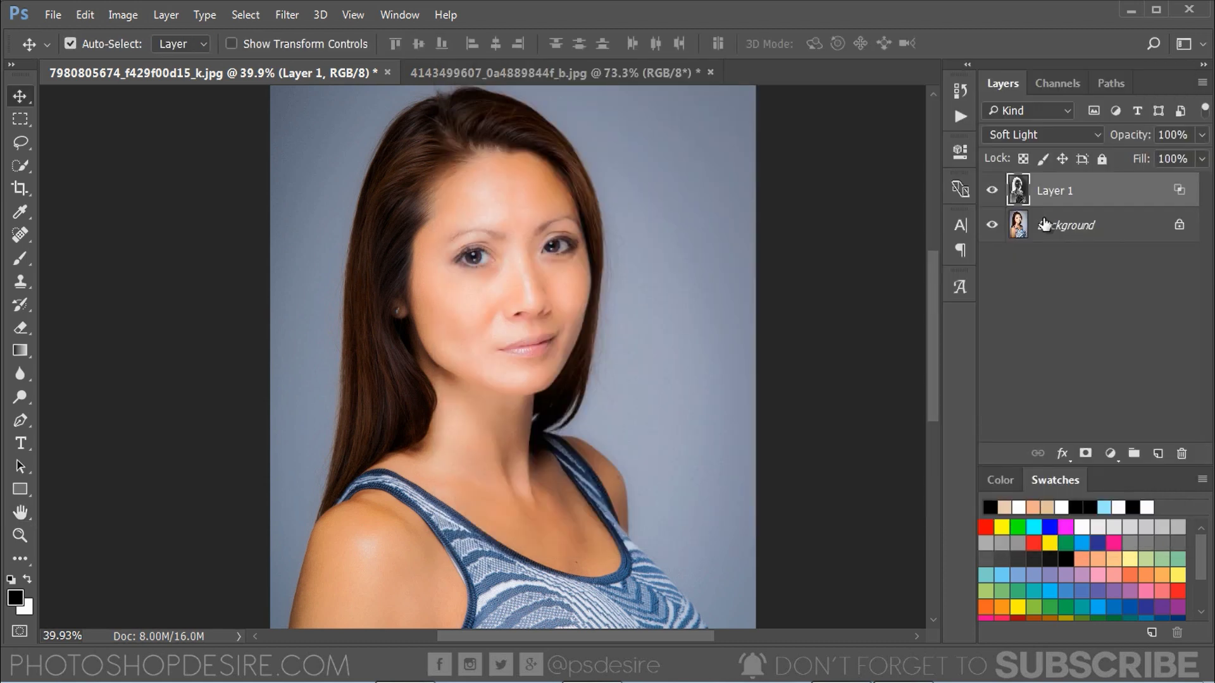
left_click(993, 191)
left_click(992, 190)
left_click(992, 190)
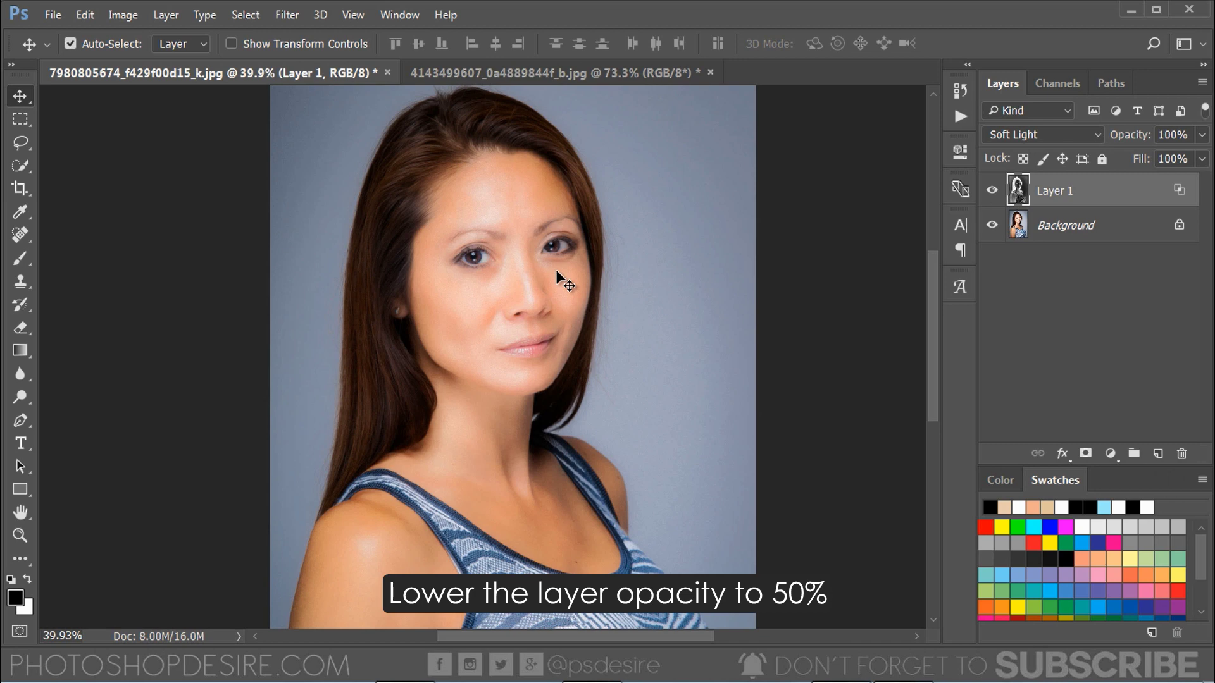
- Lower Layer 1's opacity to 50%
scroll(555, 270, "up", 2)
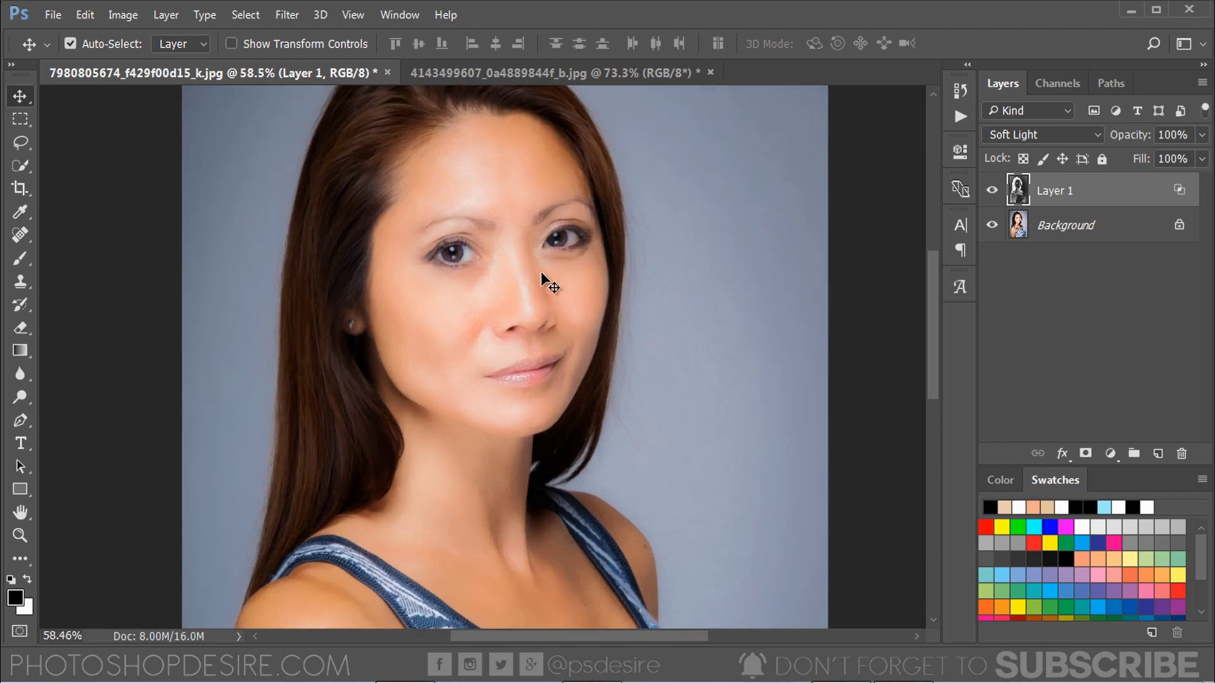
left_click_drag(1139, 134, 1099, 135)
scroll(473, 290, "down", 2)
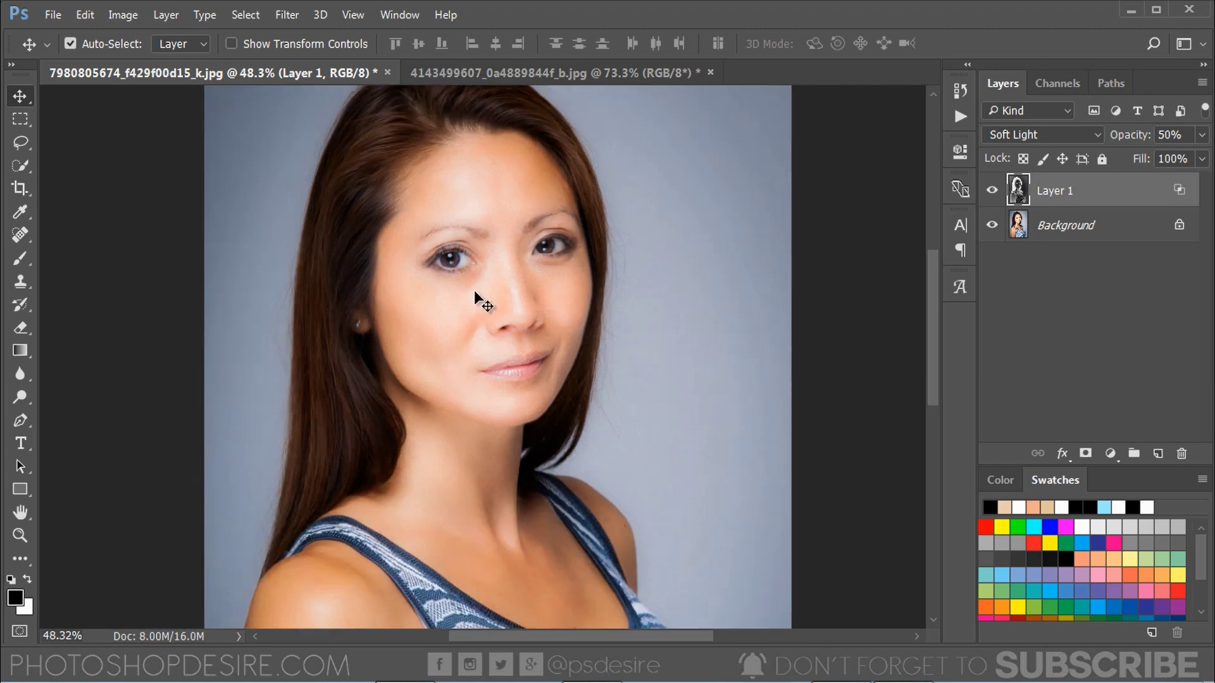
scroll(483, 290, "down", 2)
scroll(510, 250, "up", 2)
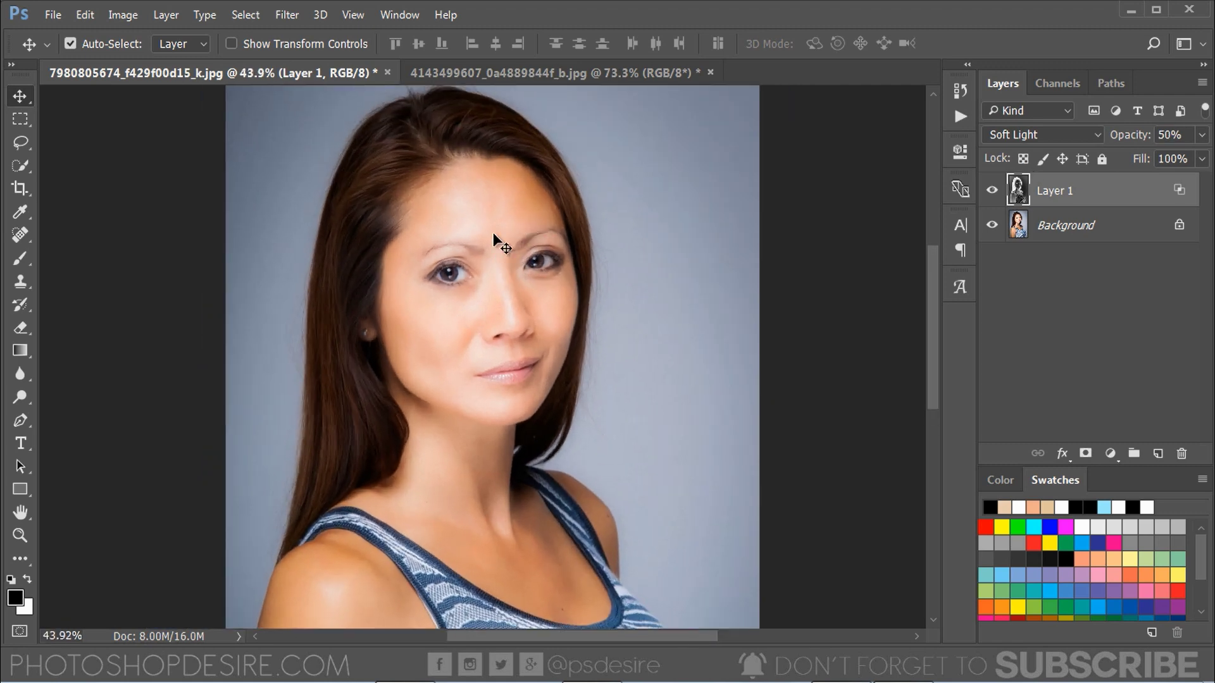
scroll(493, 235, "up", 3)
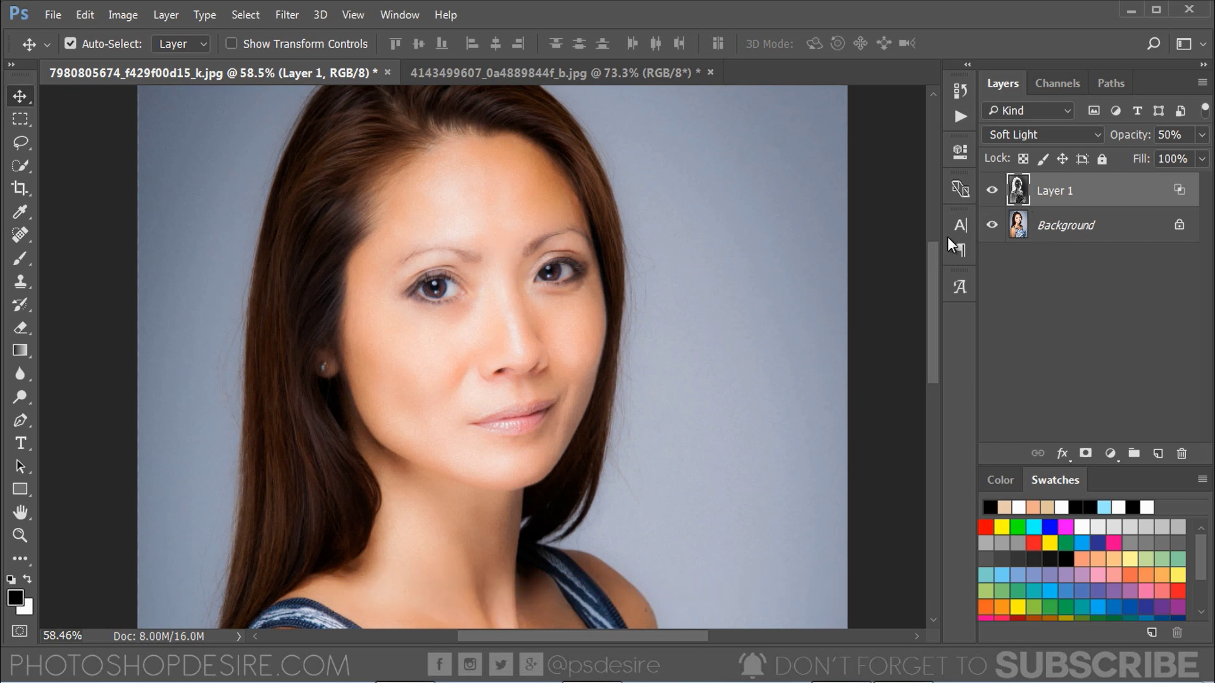
- Duplicate Layer 1 as Layer 1 copy and toggle layer visibility to compare with the original
right_click(1047, 195)
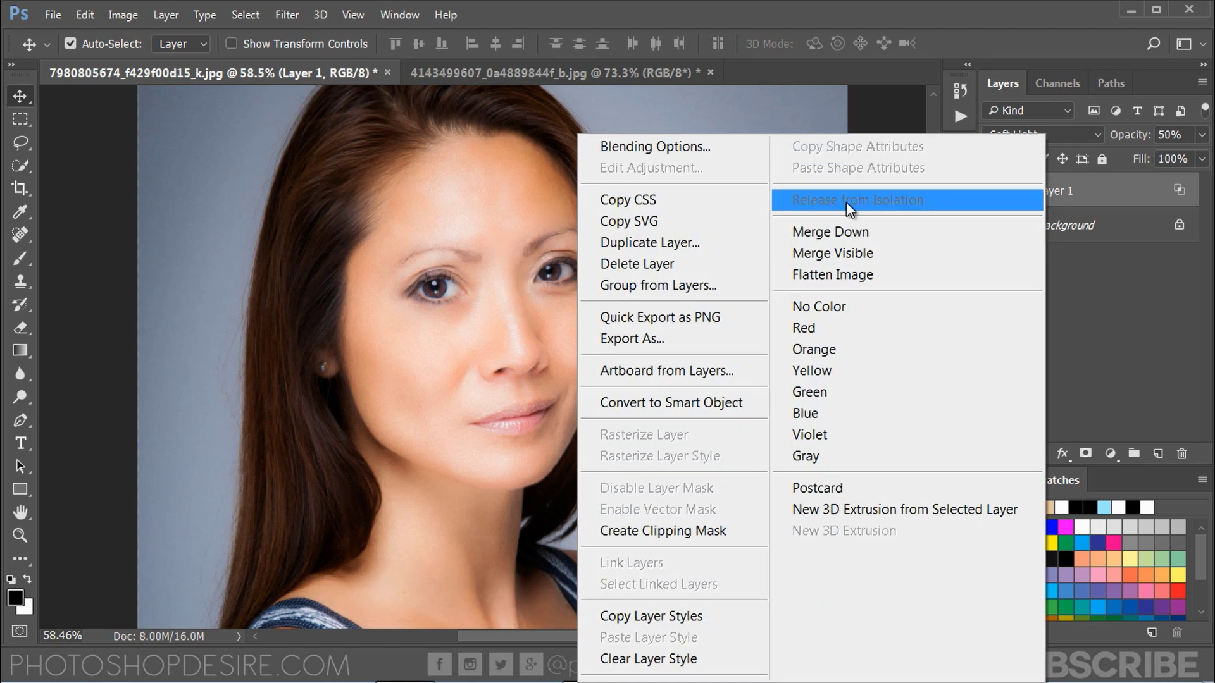
left_click(725, 241)
left_click(757, 196)
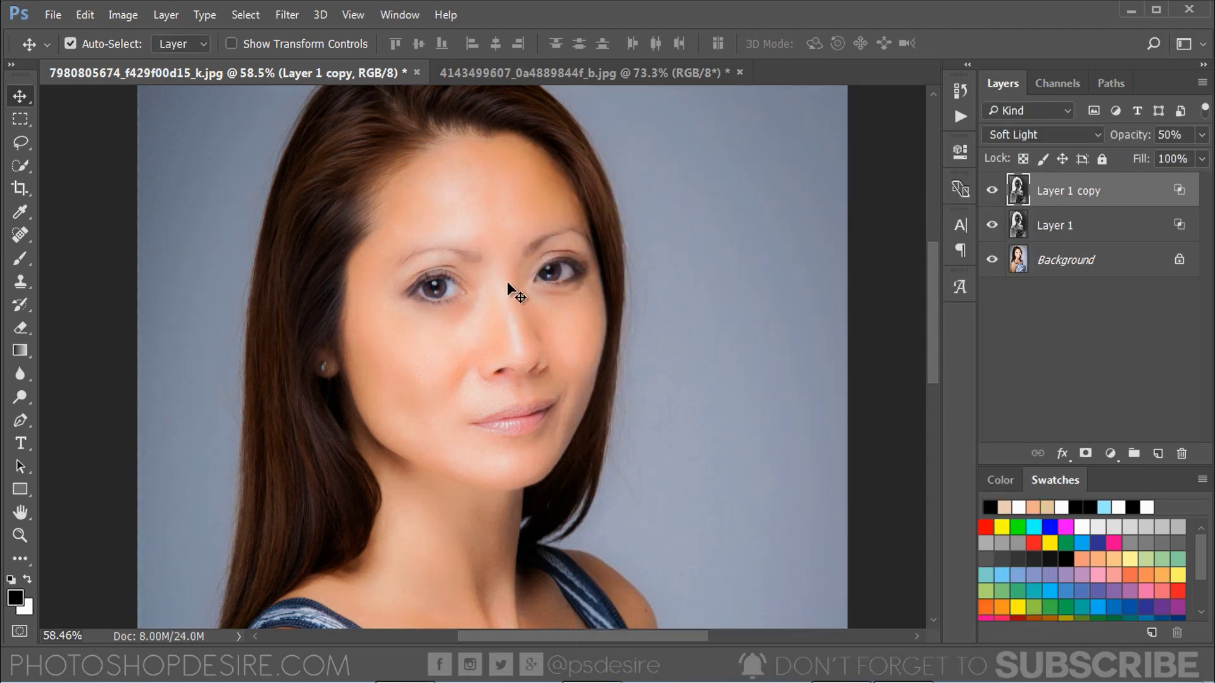
scroll(503, 283, "down", 3)
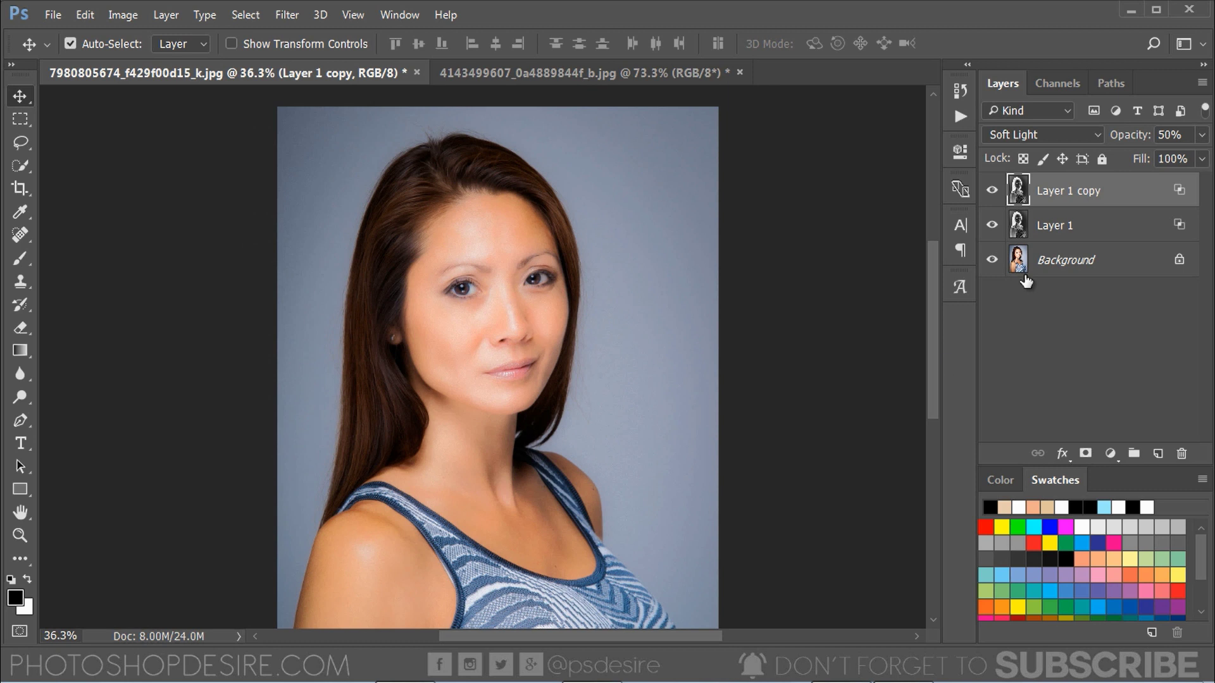
left_click(992, 260, "alt")
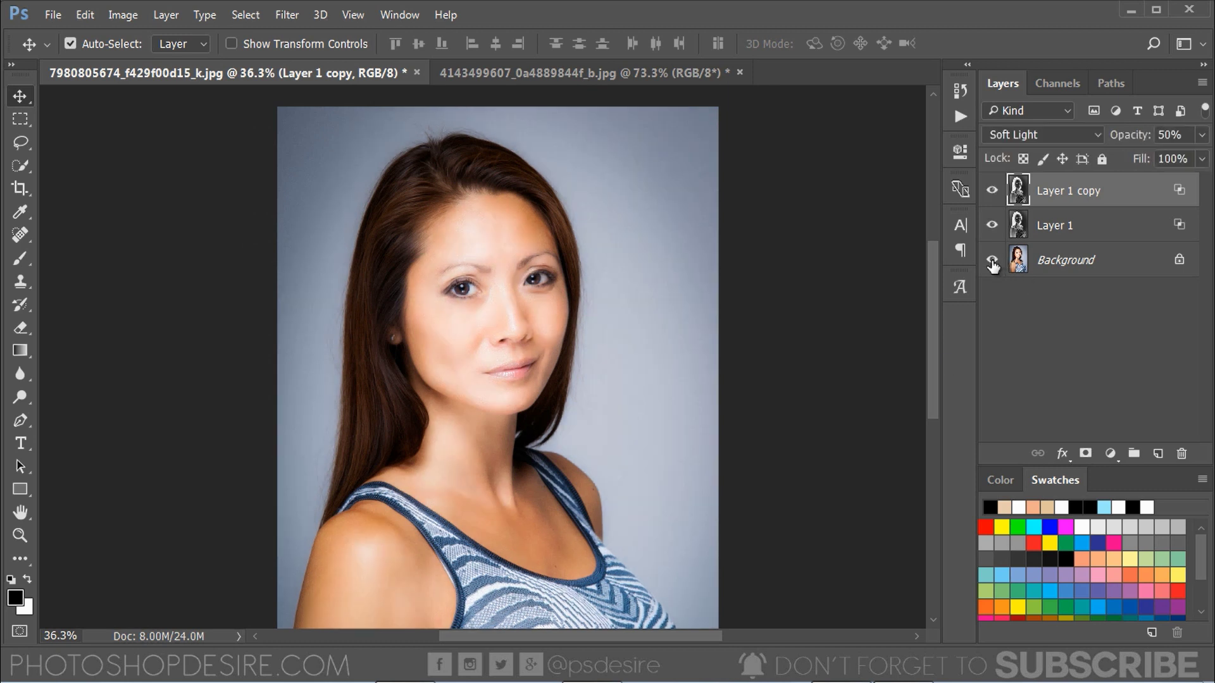
left_click(993, 260, "alt")
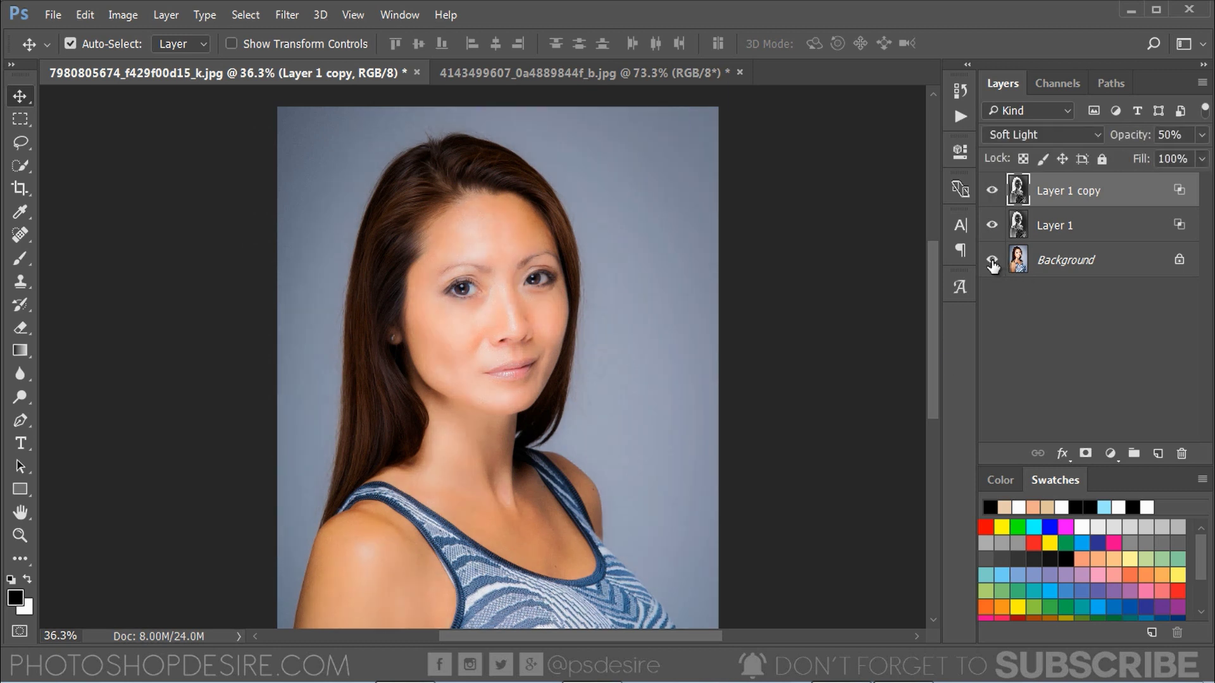
left_click(993, 260, "alt")
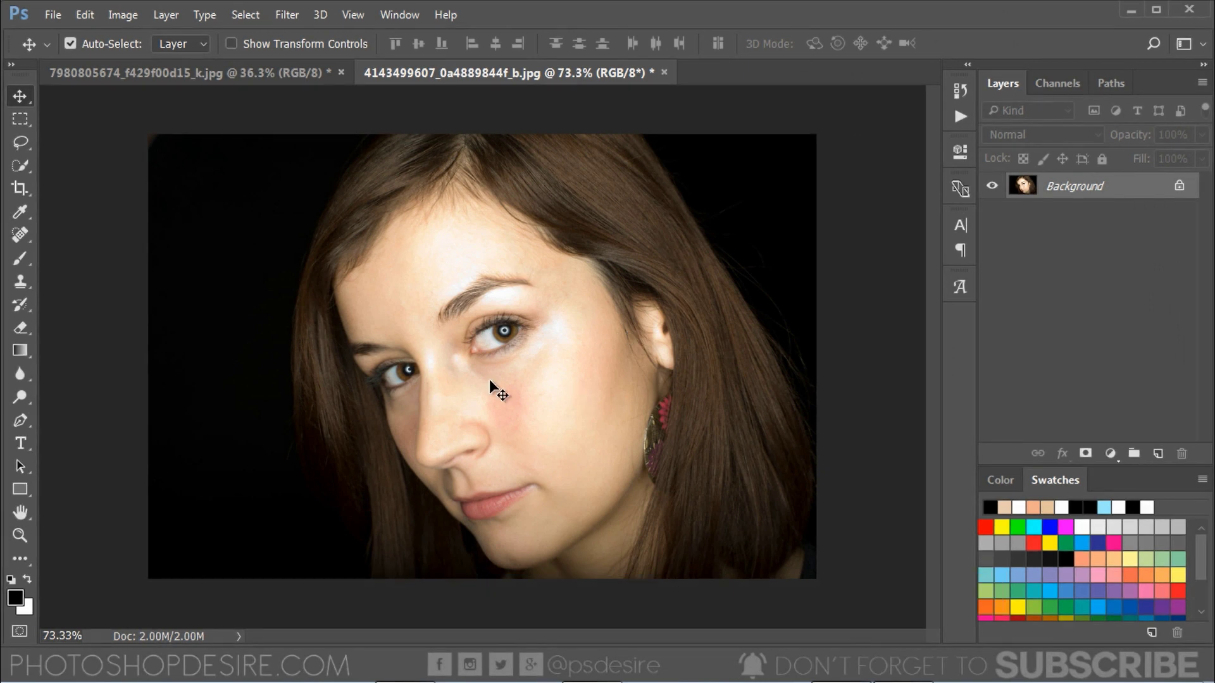
- Add a new empty Layer 1 above the second portrait's Background and pick the Brush tool
scroll(508, 362, "up", 1)
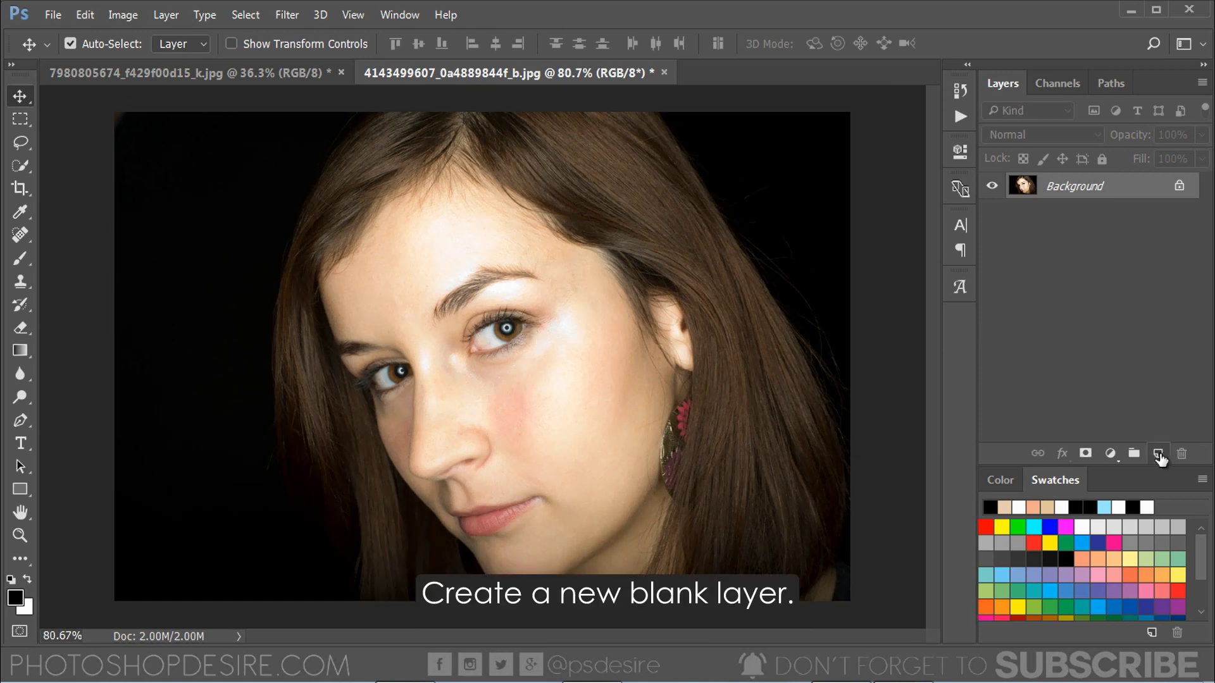
left_click(1159, 453)
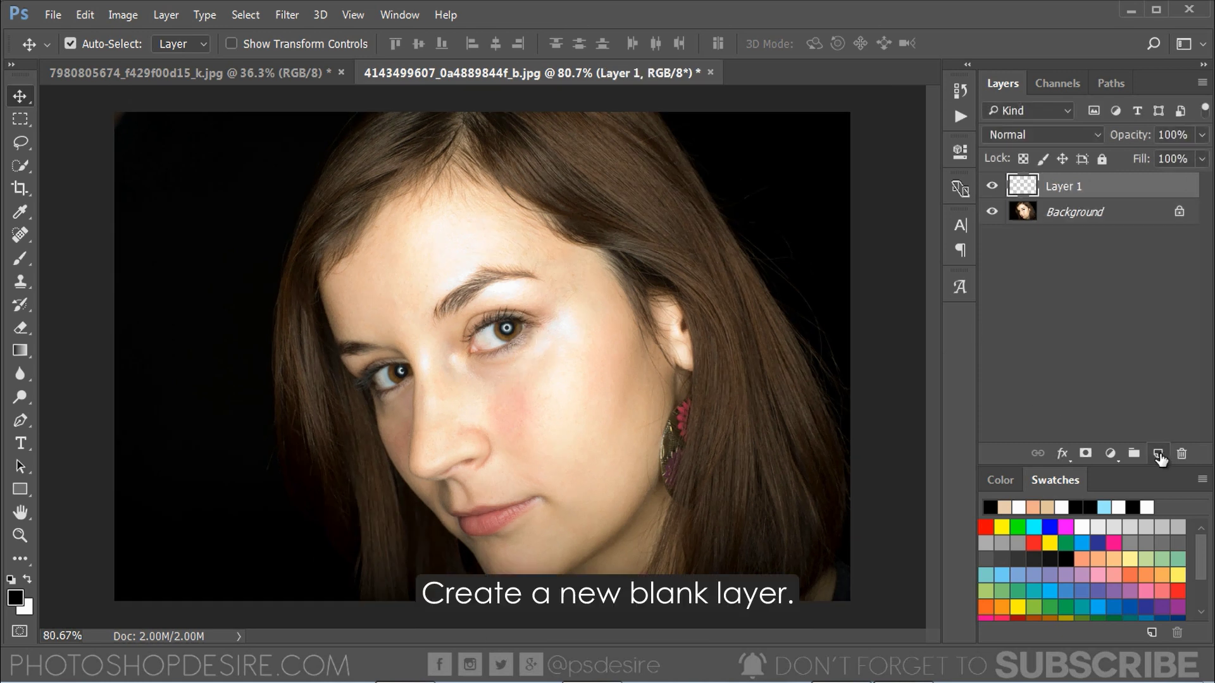
left_click(29, 260)
right_click(28, 259)
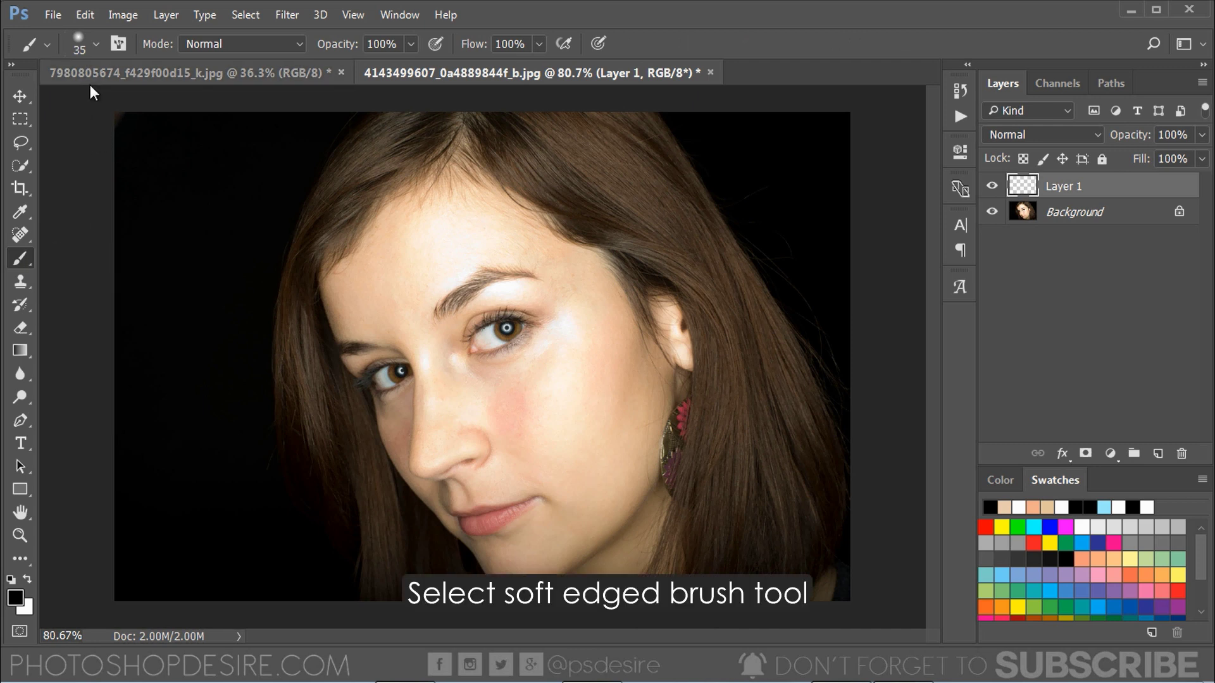
- Choose a soft round brush preset and sample the forehead's skin tone as the paint colour
left_click(95, 43)
left_click(98, 219)
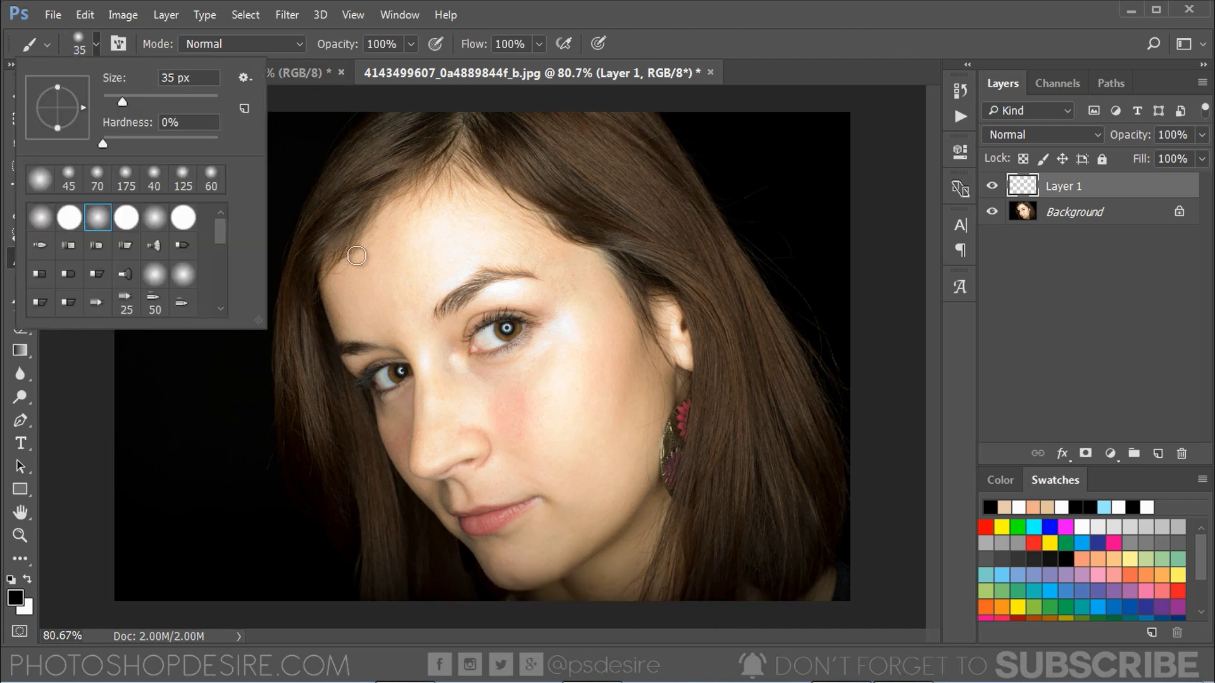
key("alt")
left_click(113, 337)
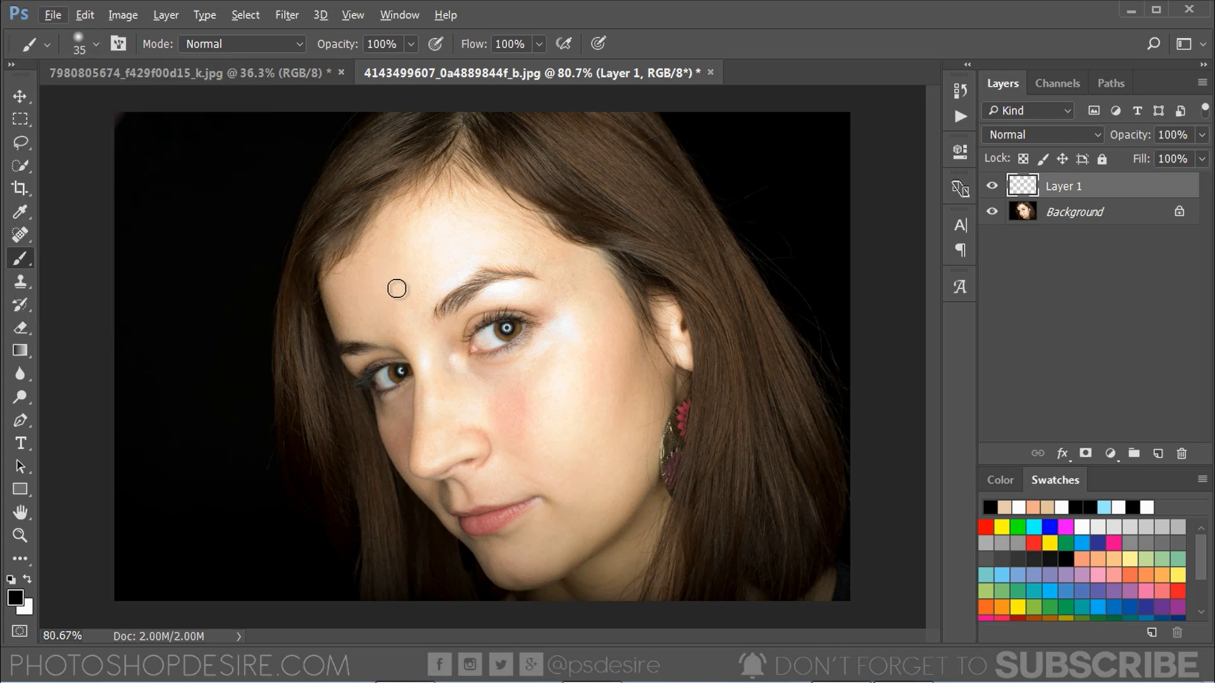
key("alt")
left_click(398, 274, "alt")
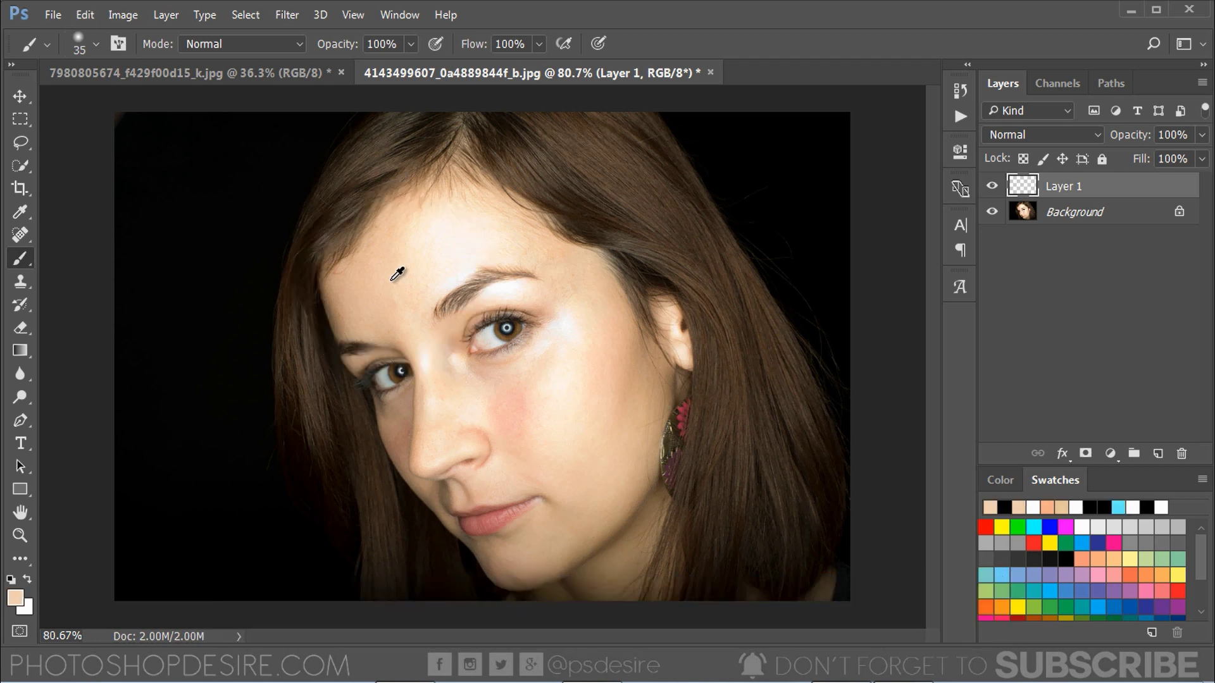
- Set the brush to Darken mode at 20% opacity
left_click(258, 48)
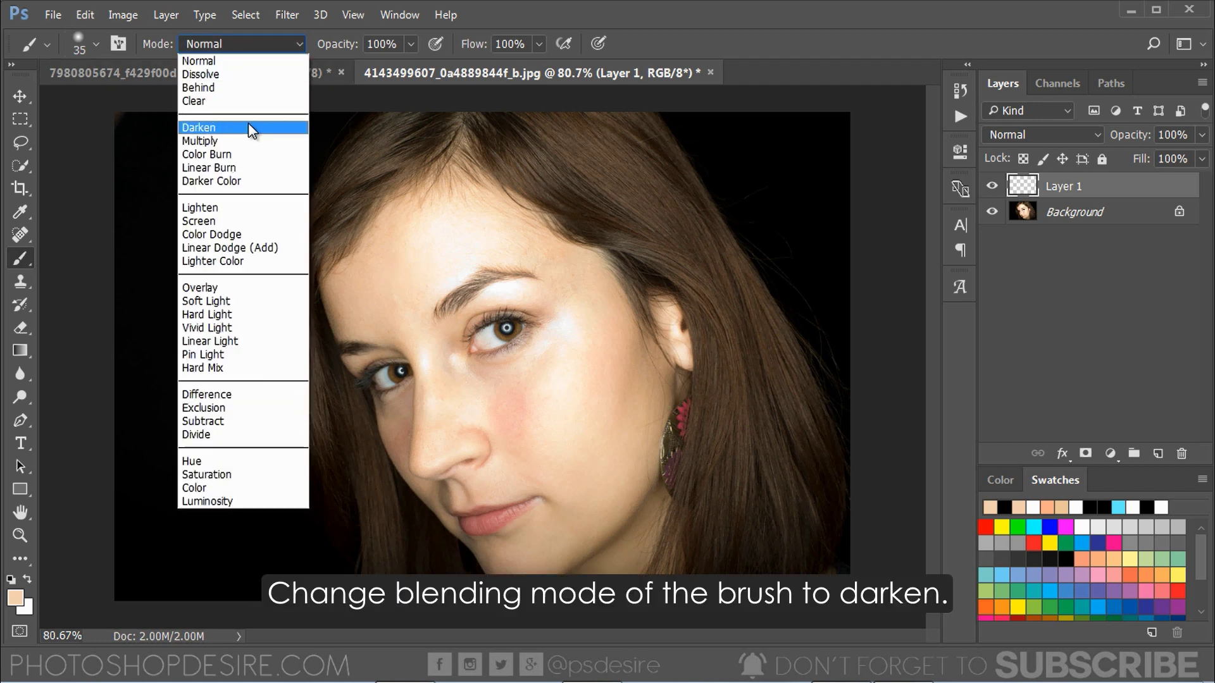
left_click(251, 129)
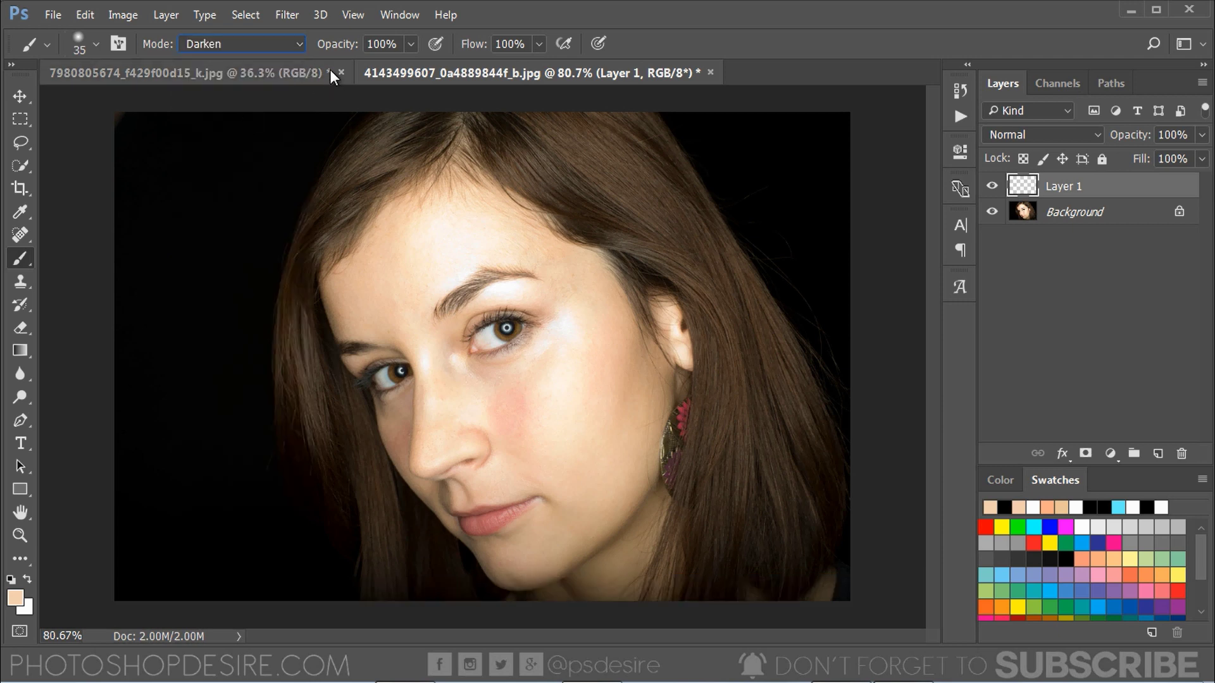
left_click_drag(337, 51, 266, 48)
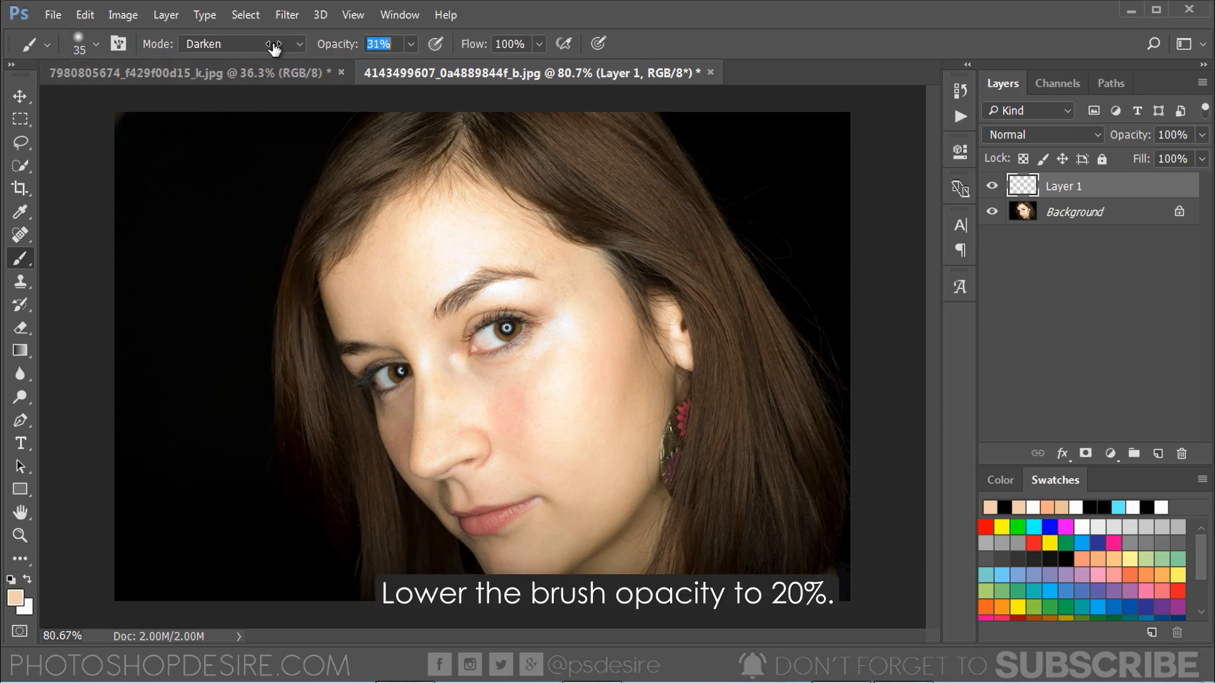
left_click_drag(269, 47, 265, 46)
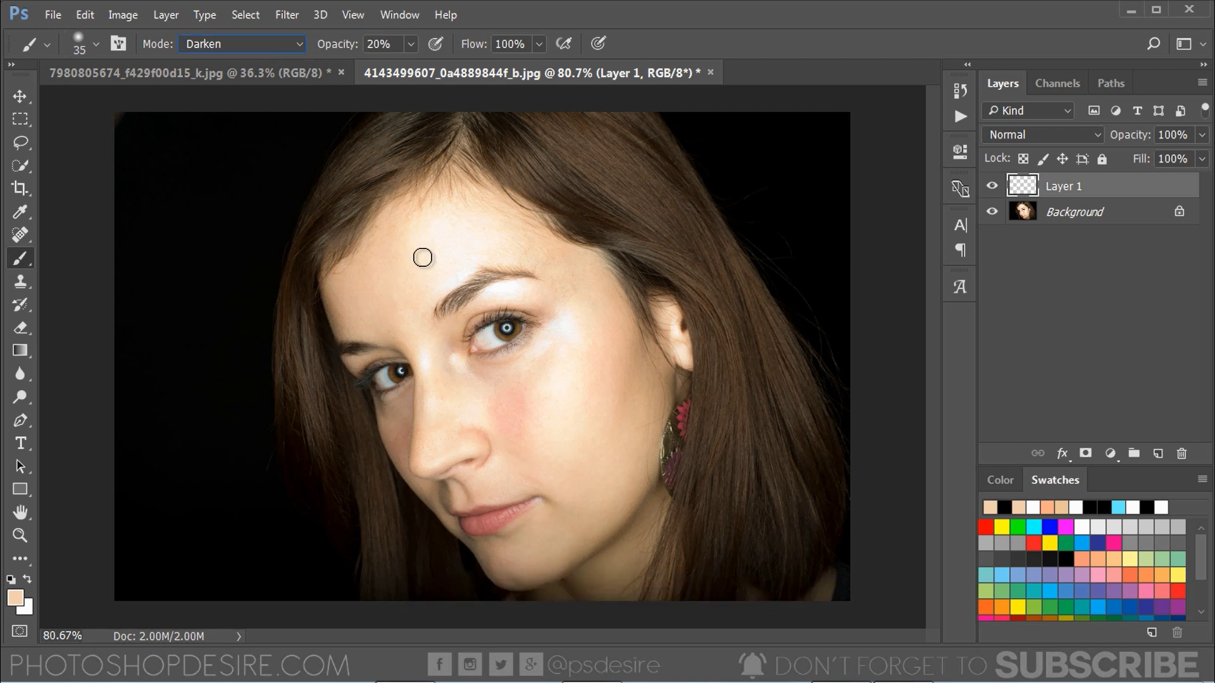
- Brush skin-tone strokes over the glare on the nose bridge, cheek and under the outer eye corner
scroll(461, 225, "up", 3)
scroll(466, 226, "up", 2)
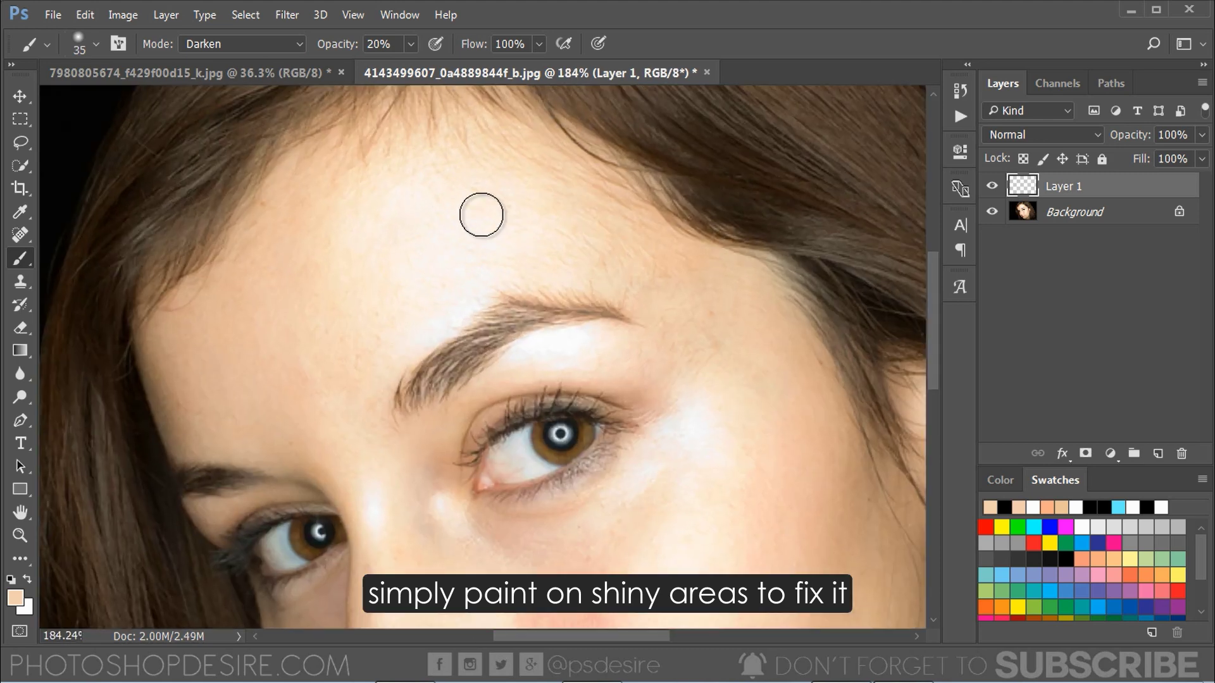
scroll(483, 211, "down", 1)
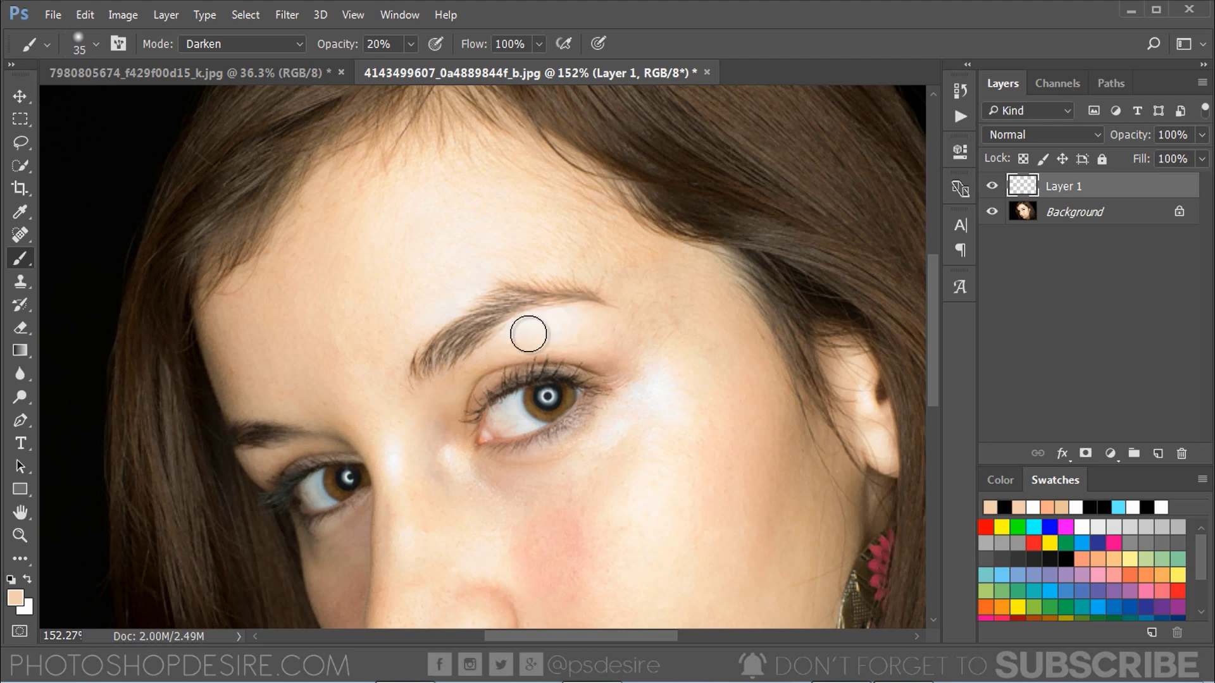
scroll(626, 306, "down", 3)
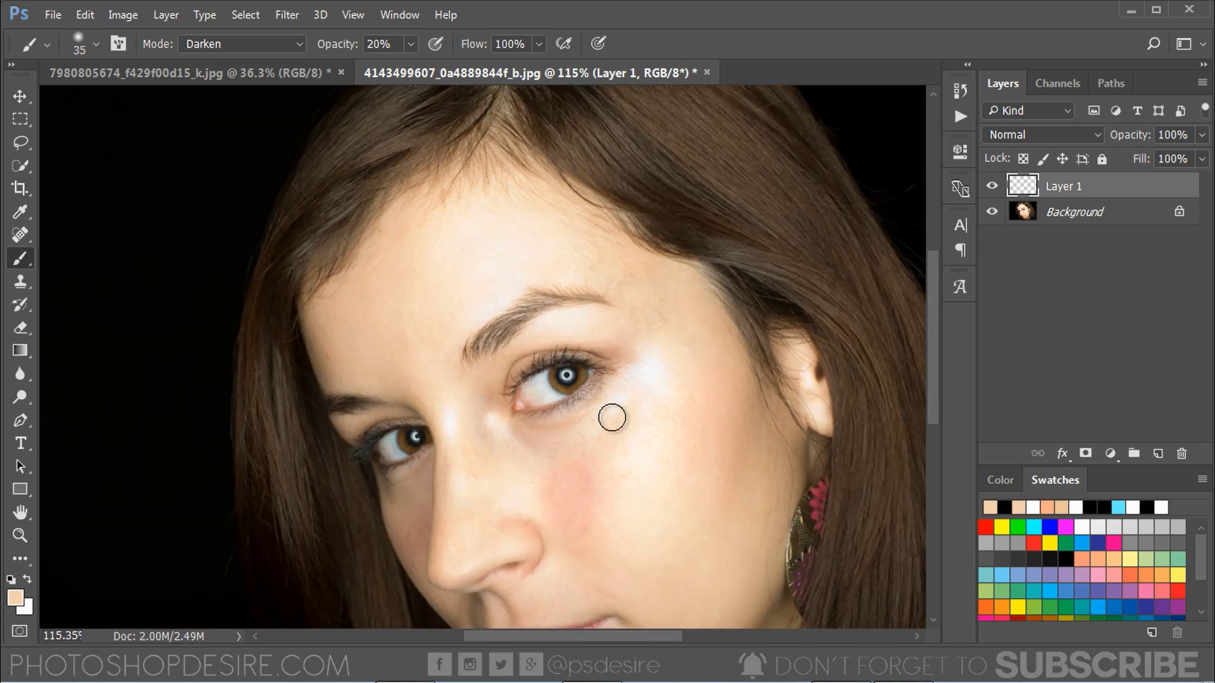
left_click_drag(470, 435, 453, 439)
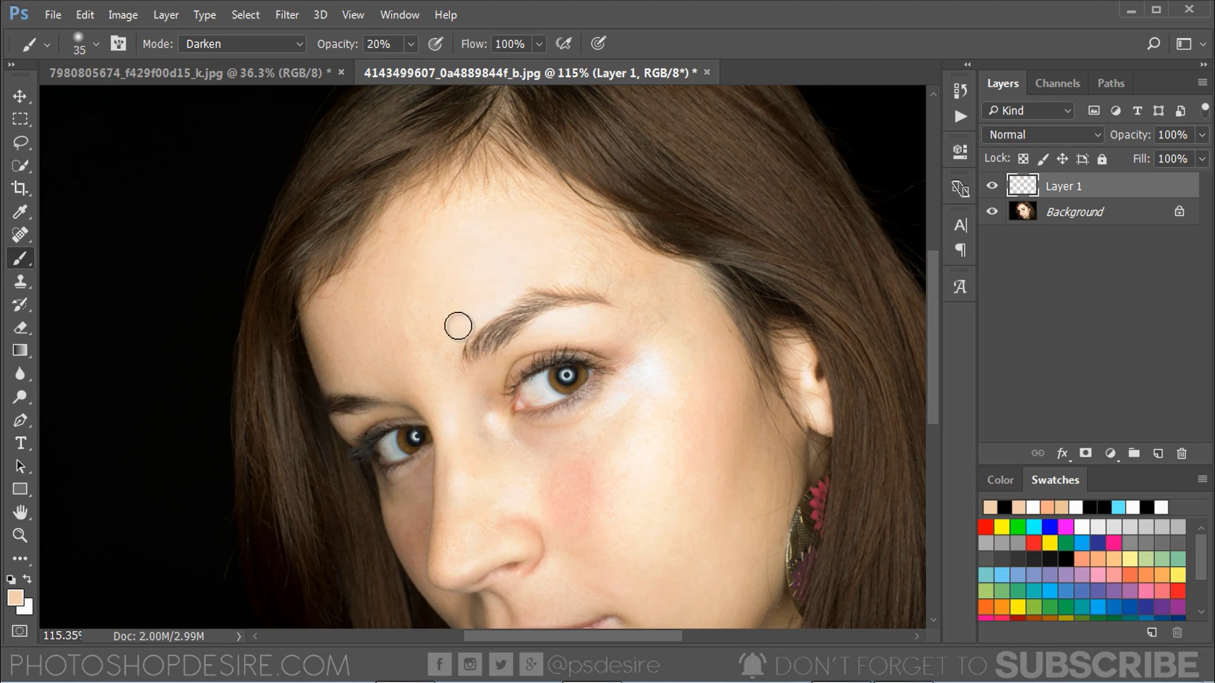
left_click_drag(488, 428, 491, 415)
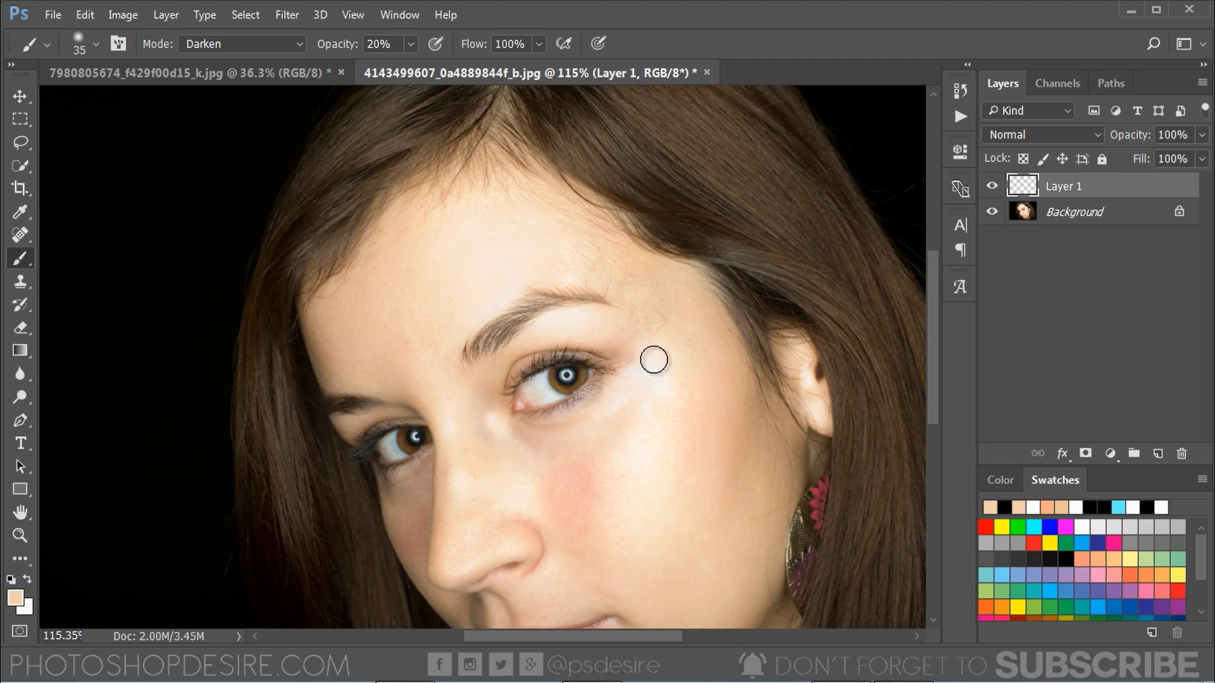
mouse_move(656, 371)
left_mouse_down()
mouse_move(651, 404)
mouse_move(607, 414)
mouse_move(677, 347)
mouse_move(637, 412)
mouse_move(594, 417)
left_mouse_up()
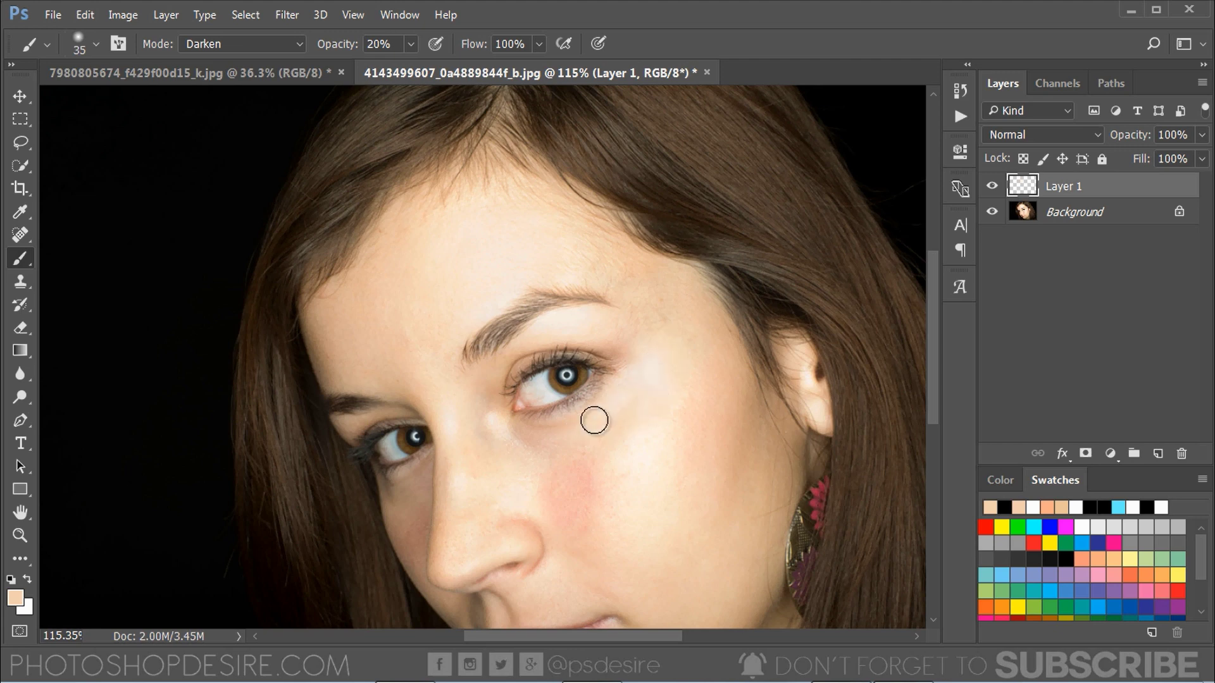
mouse_move(467, 423)
left_mouse_down()
mouse_move(464, 412)
mouse_move(464, 507)
mouse_move(492, 420)
left_mouse_up()
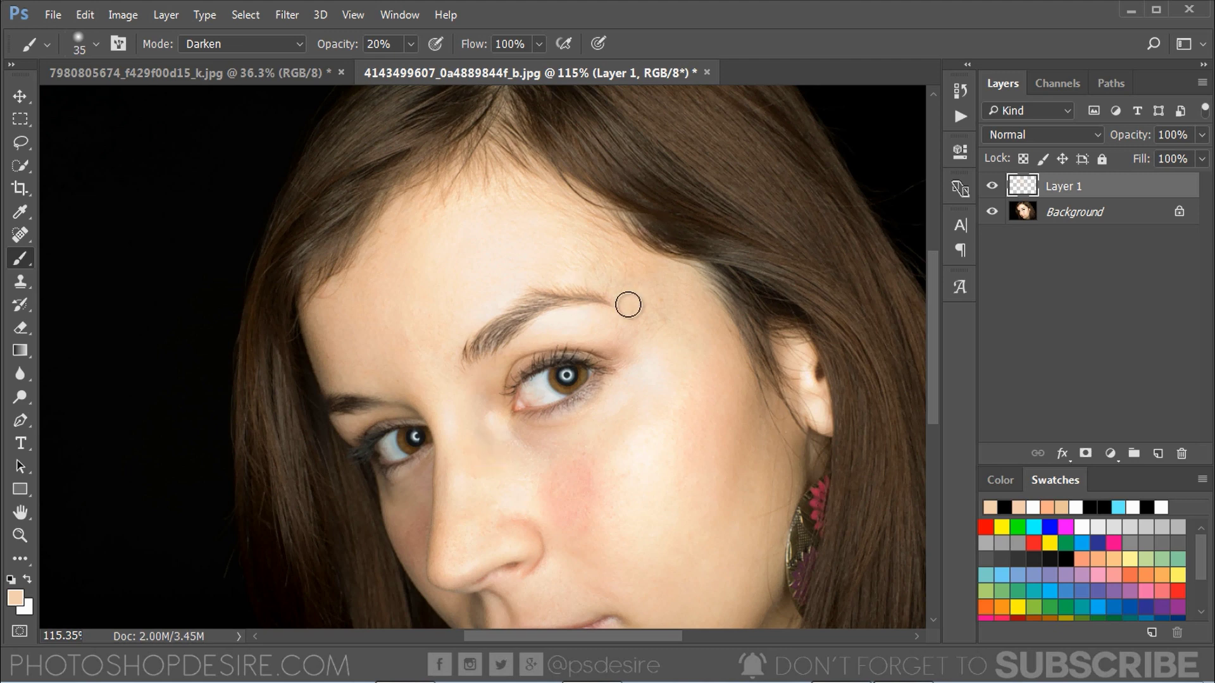
scroll(633, 316, "down", 2)
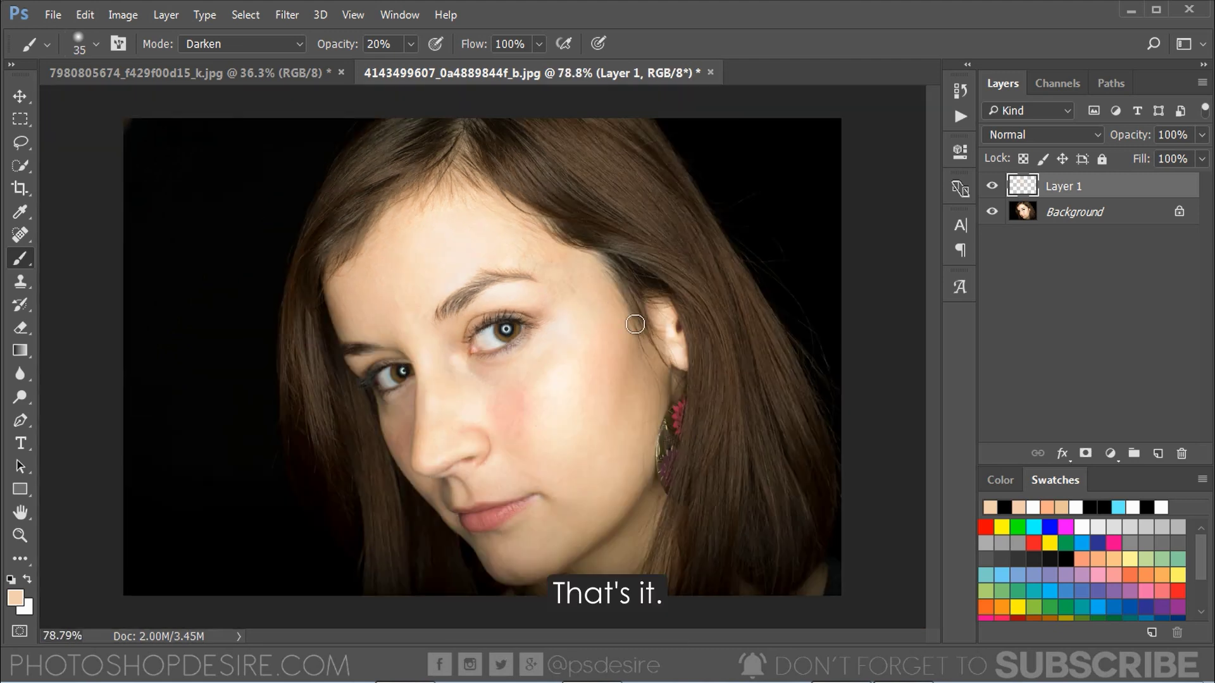
left_click(992, 186)
left_click(992, 186)
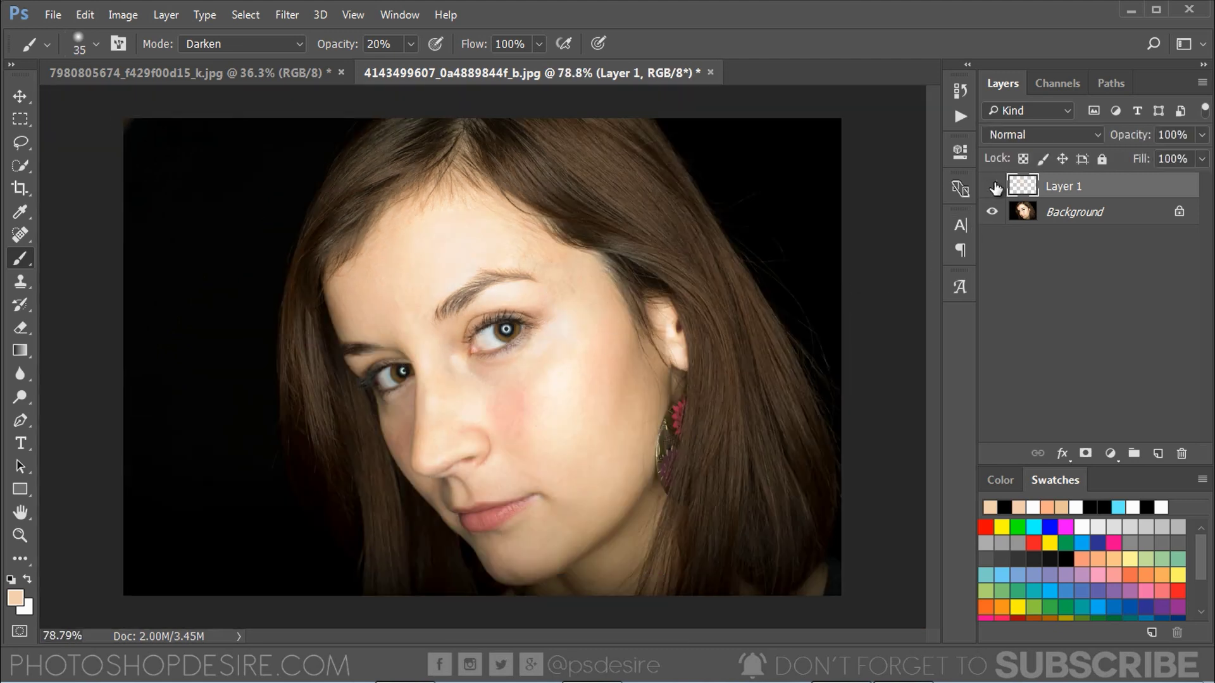
left_click(992, 186)
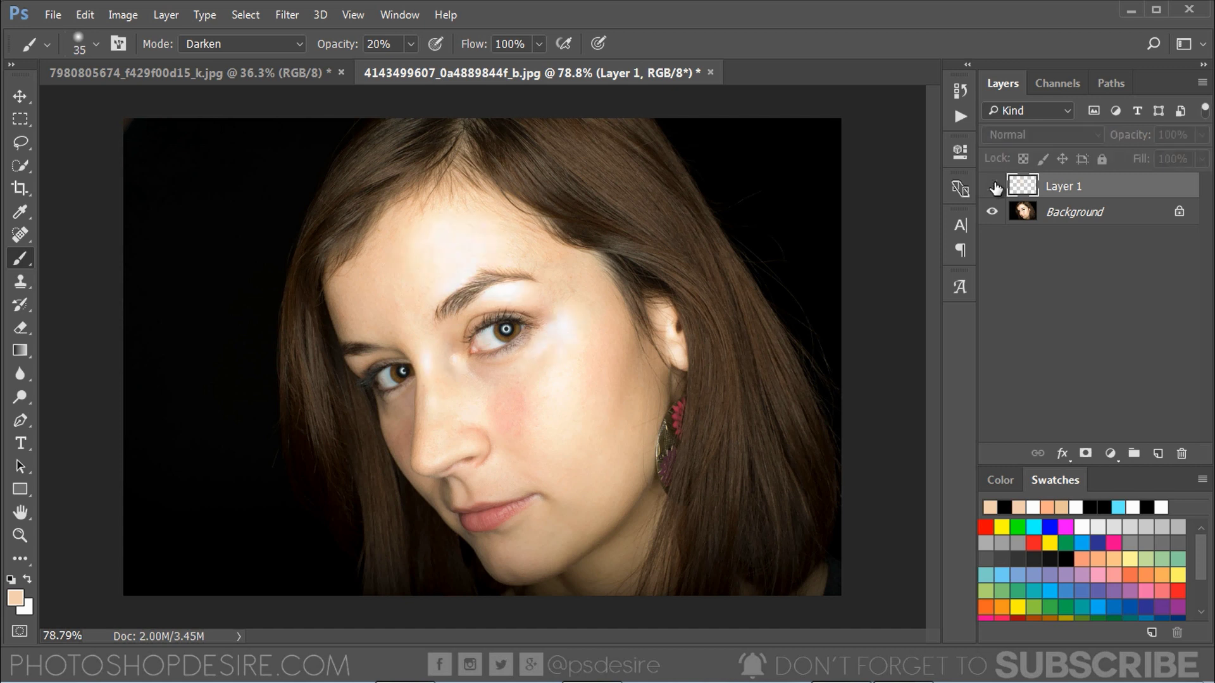
left_click(992, 186)
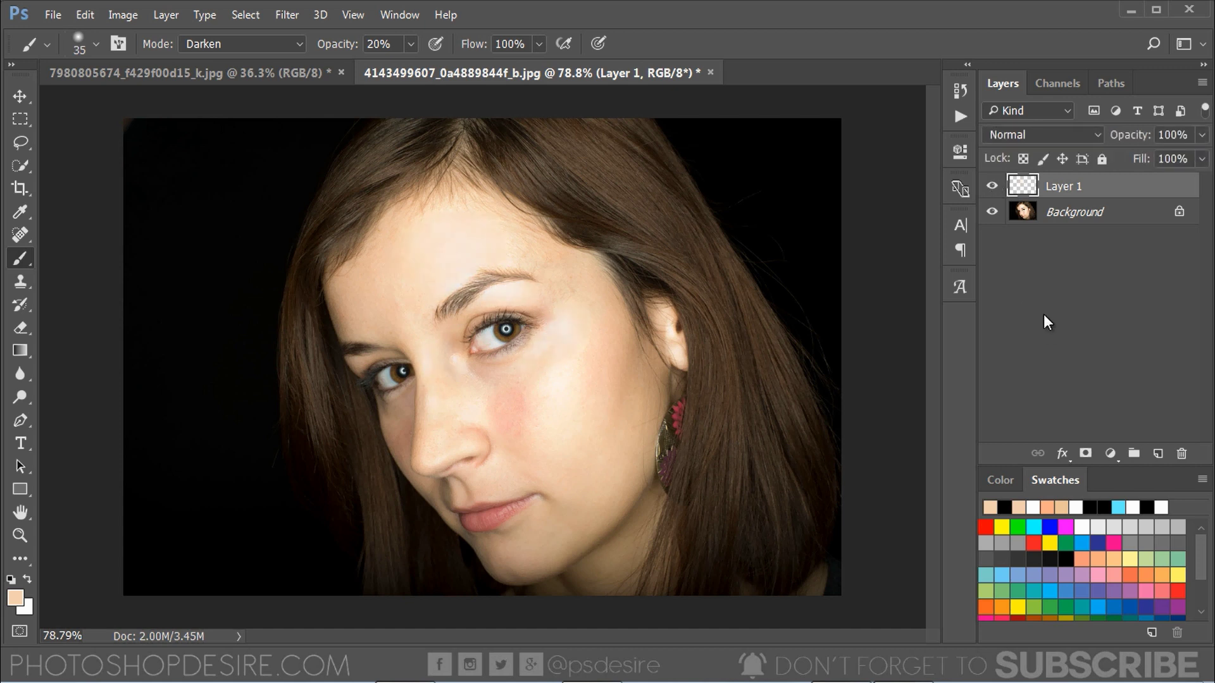